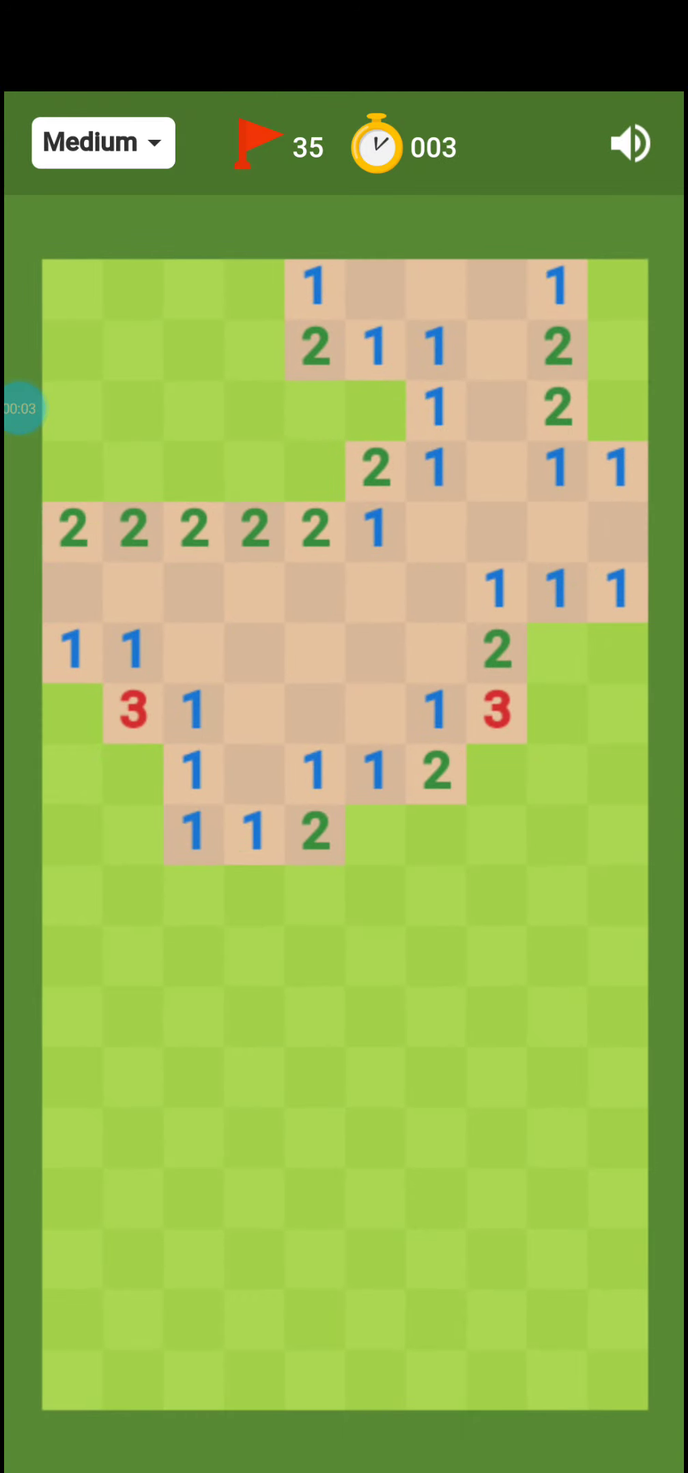
Step: Flag the cell under the left red 3, dig a mine, then start a fresh game
{"action": "left_click", "coordinate": [132, 774]}
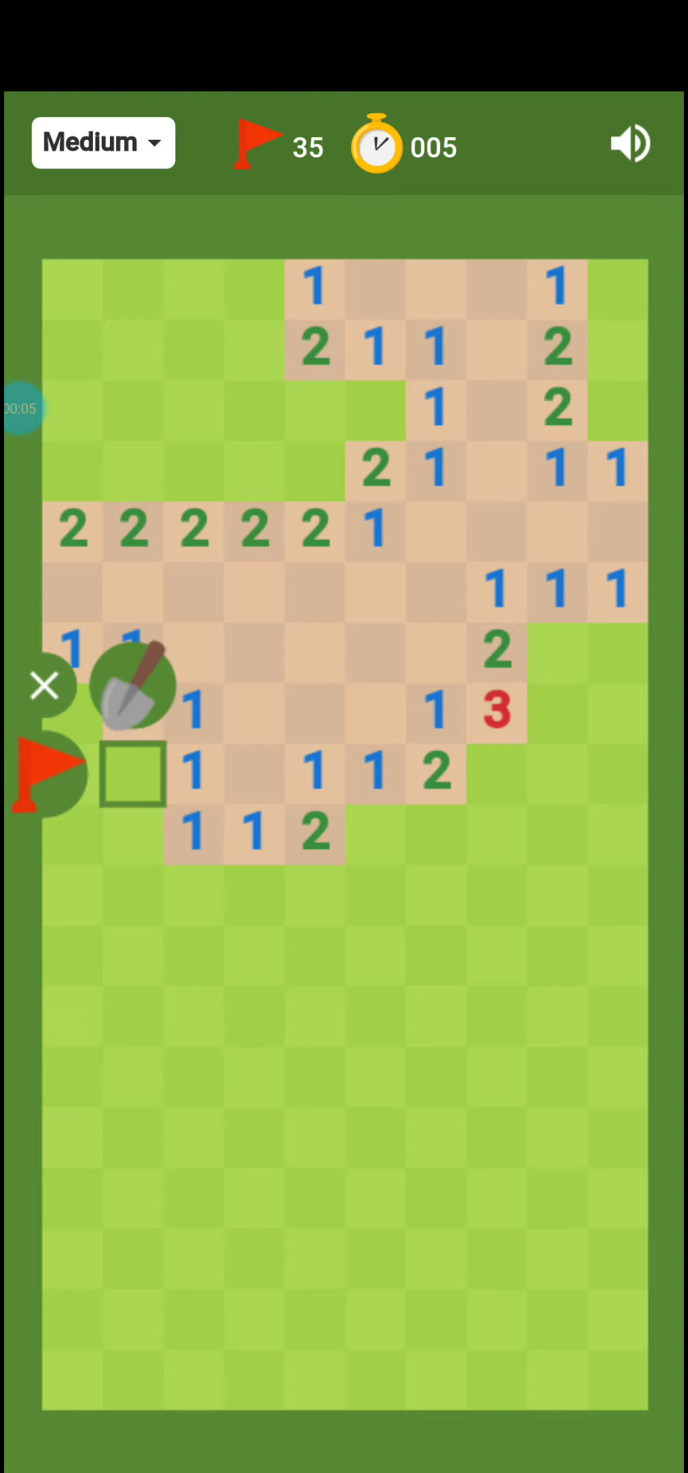
{"action": "left_click", "coordinate": [45, 768]}
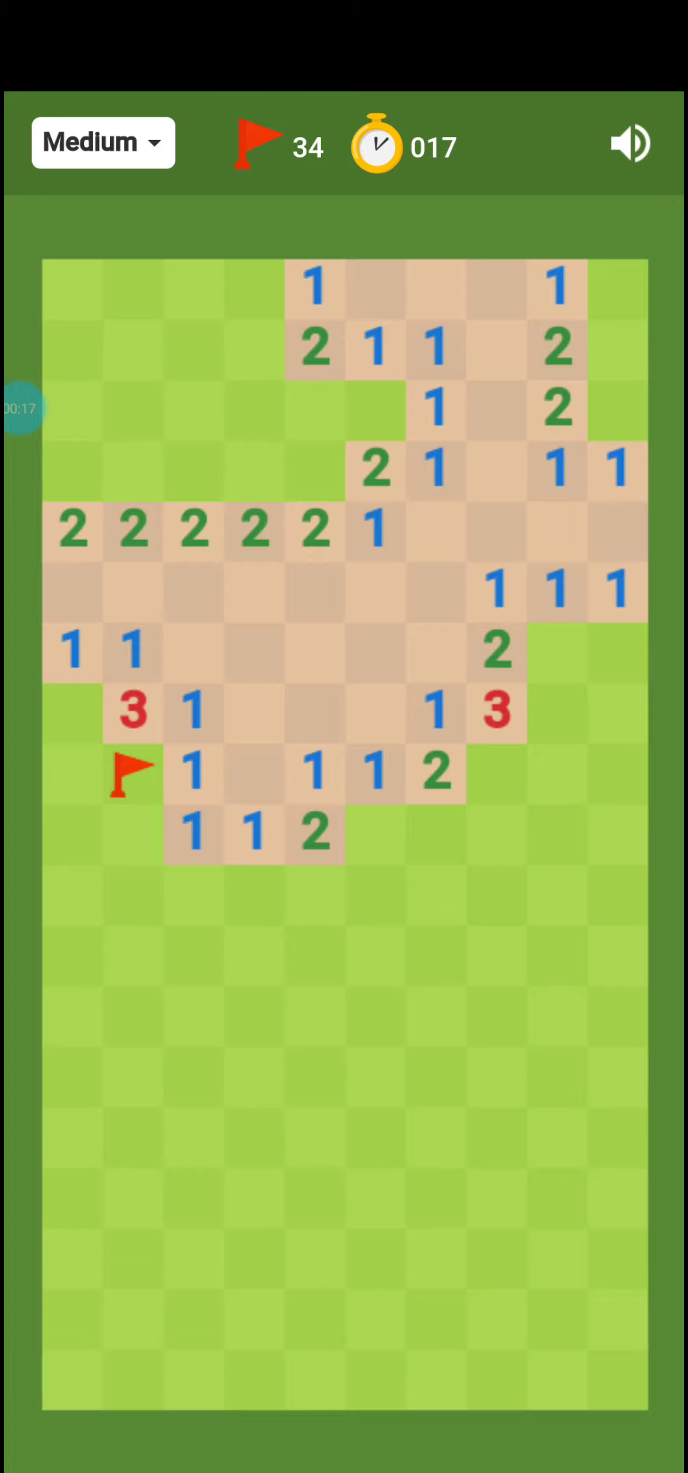
{"action": "left_click", "coordinate": [375, 834]}
{"action": "left_click", "coordinate": [371, 732]}
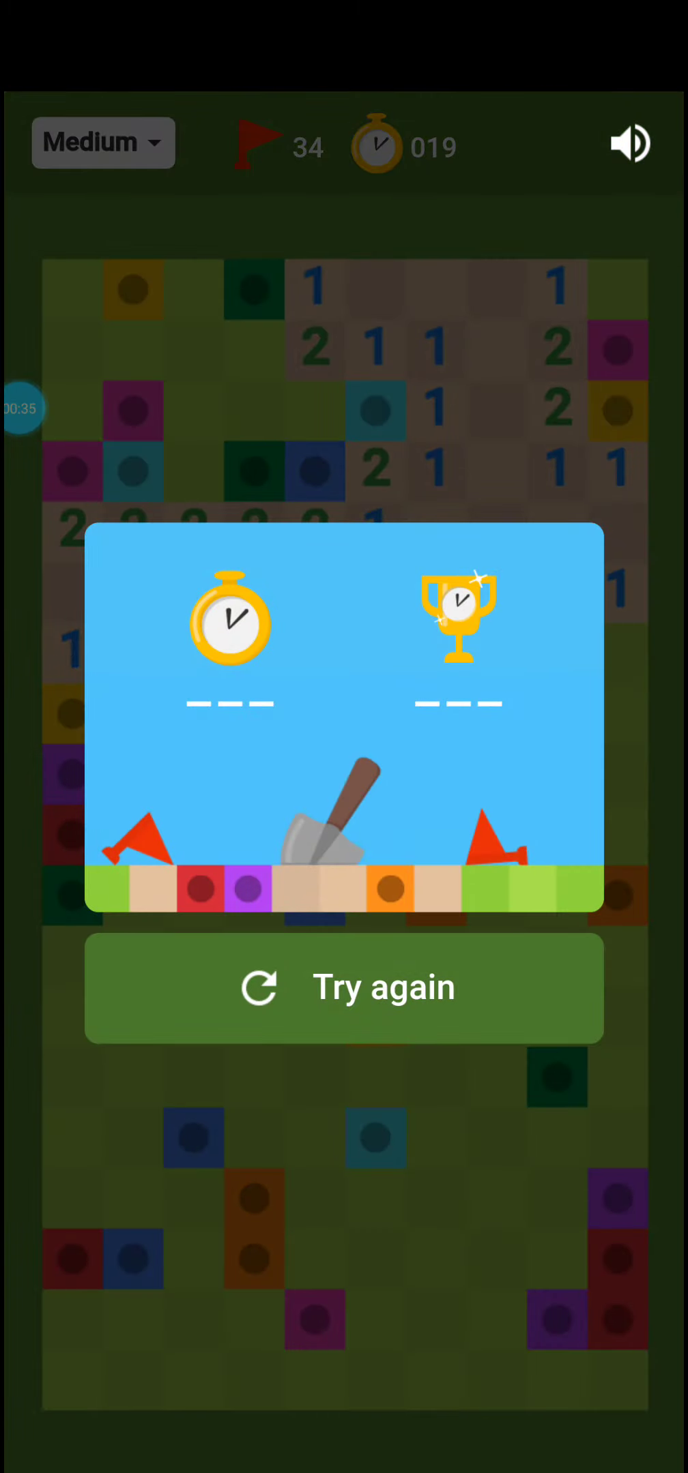
{"action": "left_click", "coordinate": [343, 988]}
Step: Open a first region, hit a mine left of the lower 1s, then restart and dig again
{"action": "left_click", "coordinate": [436, 834]}
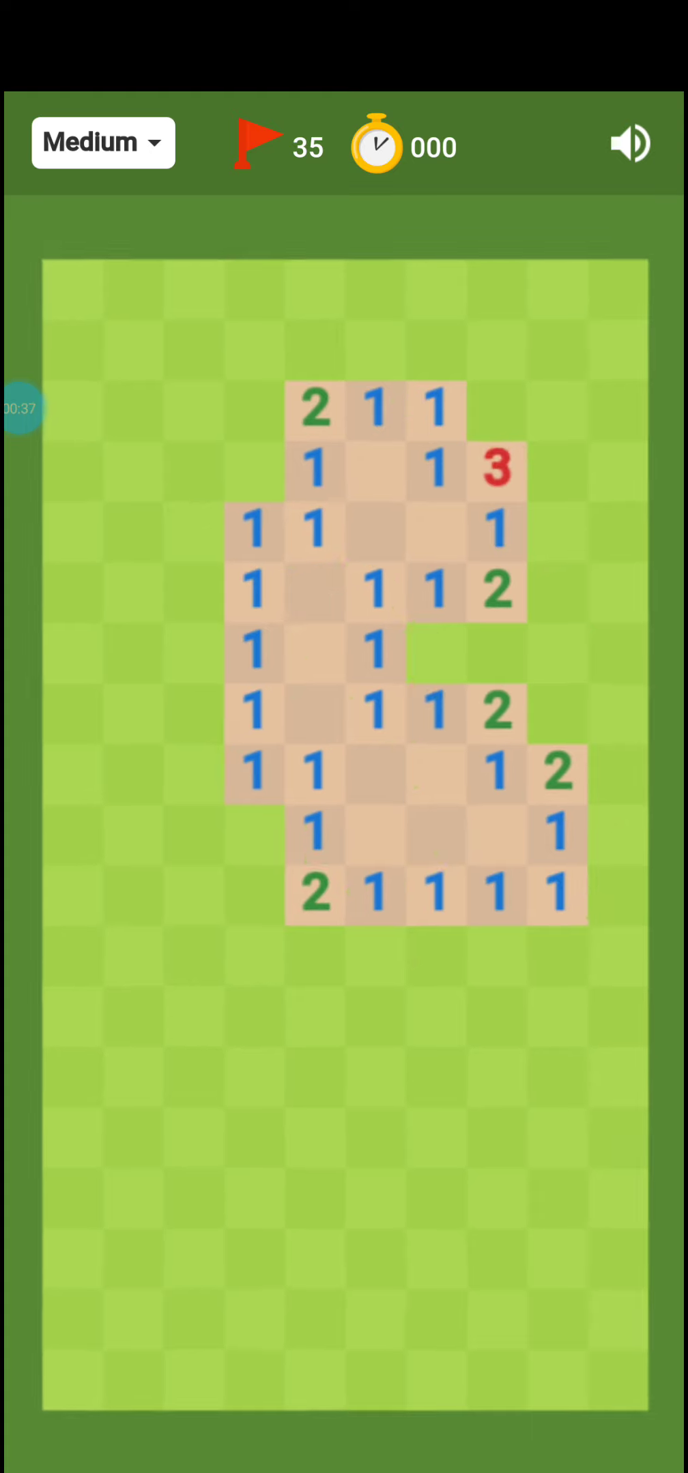
{"action": "left_click", "coordinate": [253, 834]}
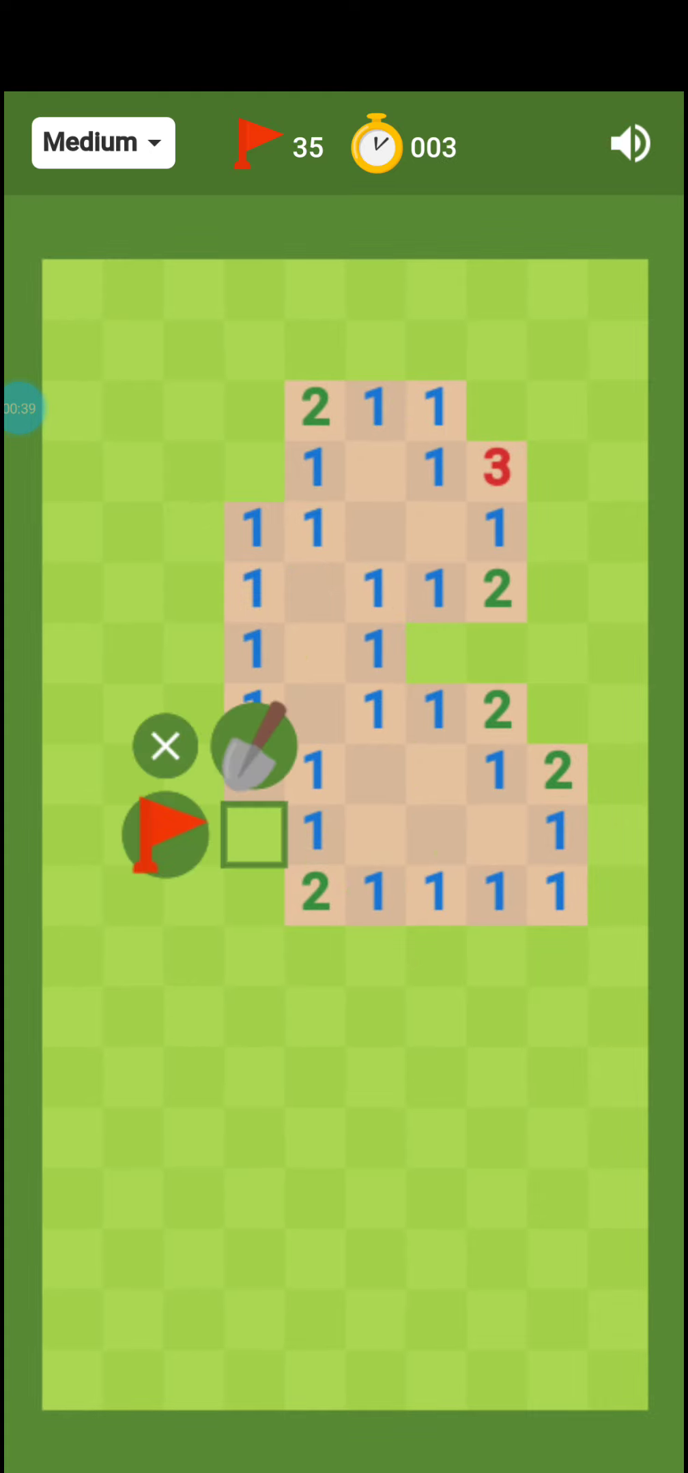
{"action": "left_click", "coordinate": [253, 745]}
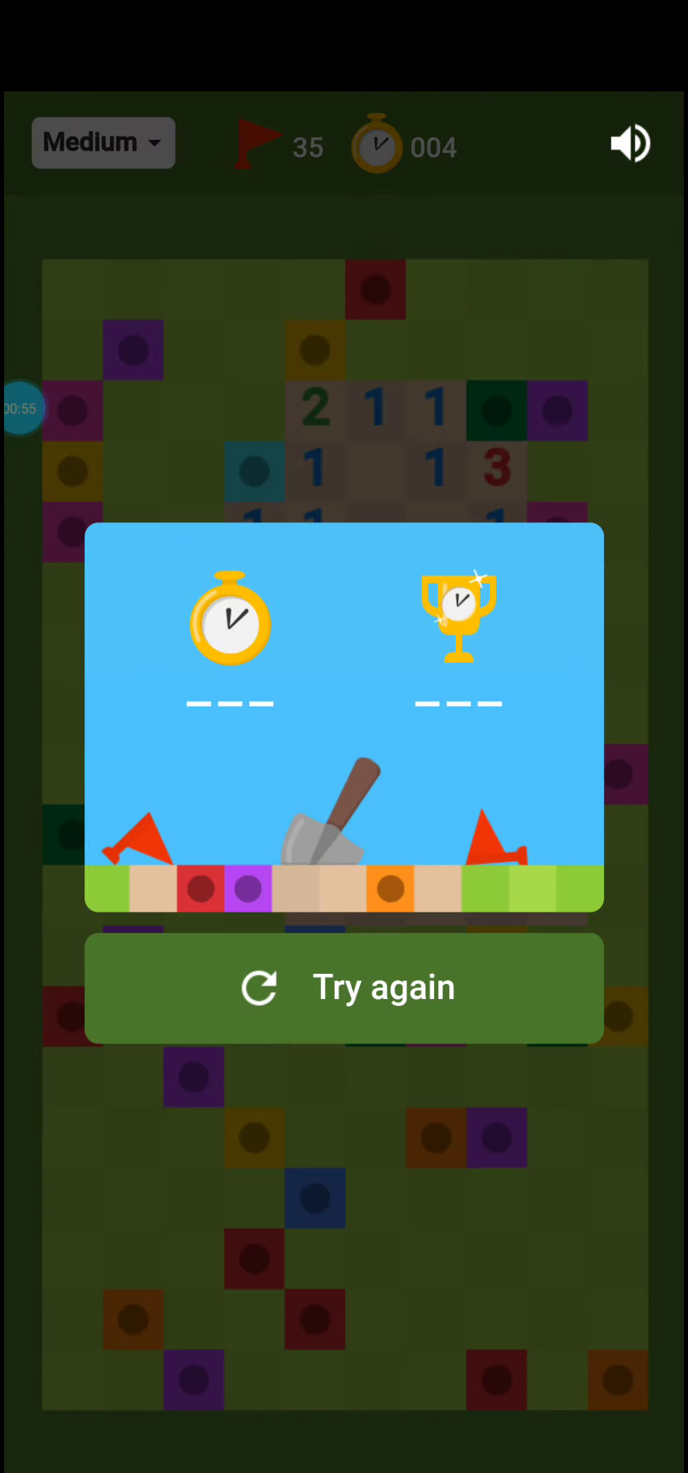
{"action": "left_click", "coordinate": [343, 988]}
{"action": "left_click", "coordinate": [313, 894]}
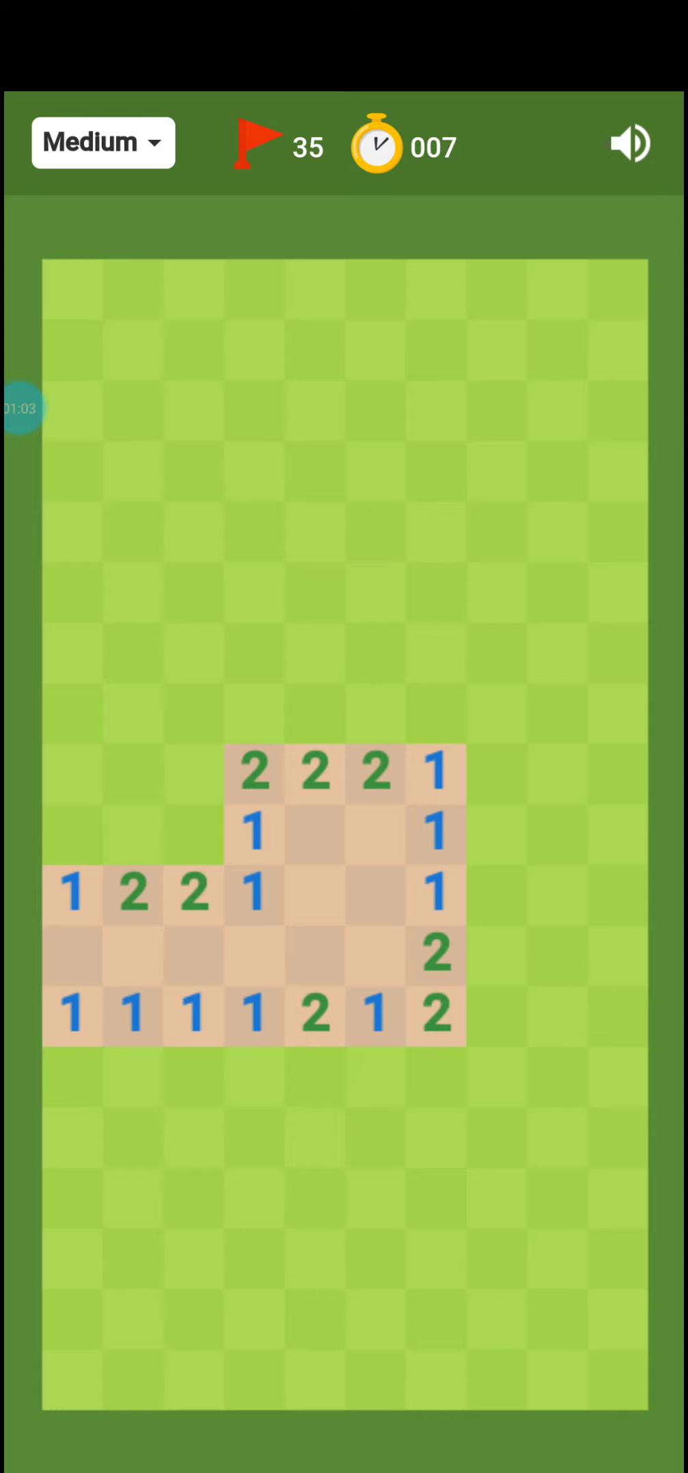
Step: Dig two cells right of the open region, revealing two 2s
{"action": "left_click", "coordinate": [557, 653]}
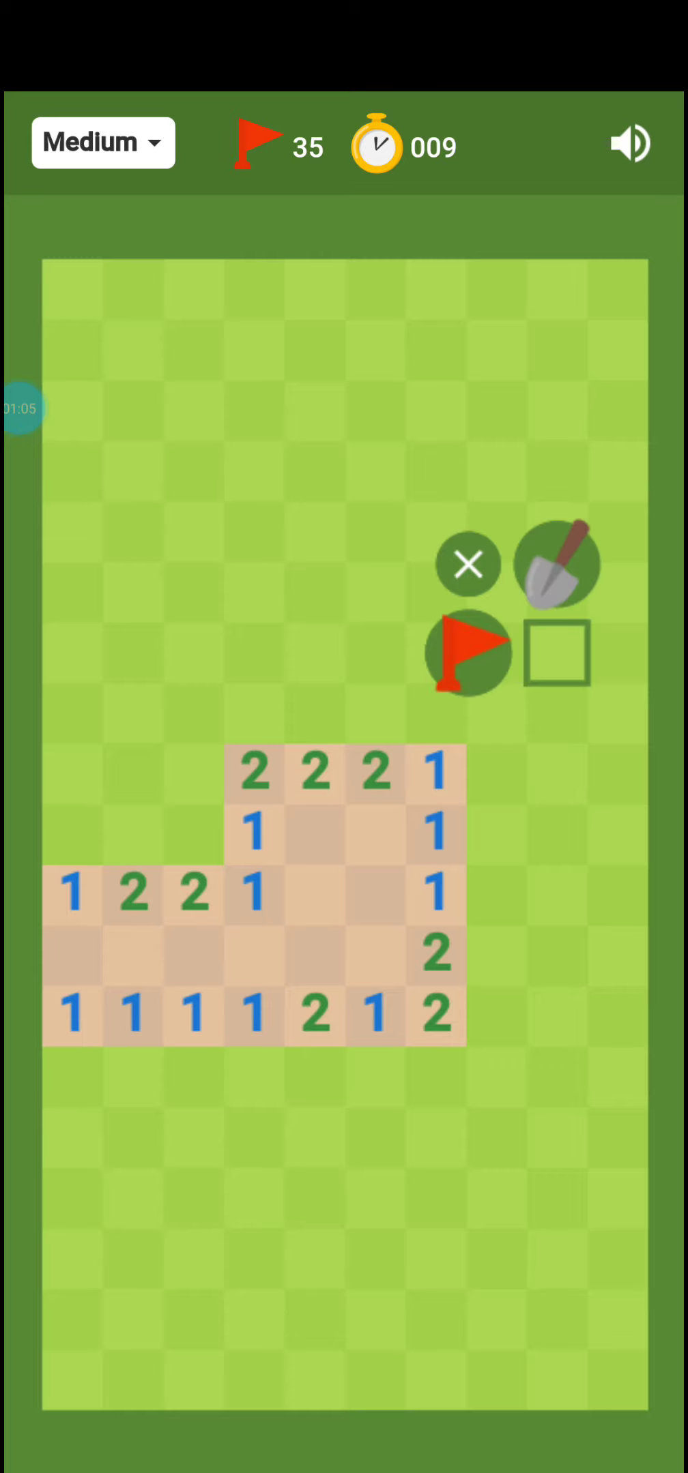
{"action": "left_click", "coordinate": [556, 564]}
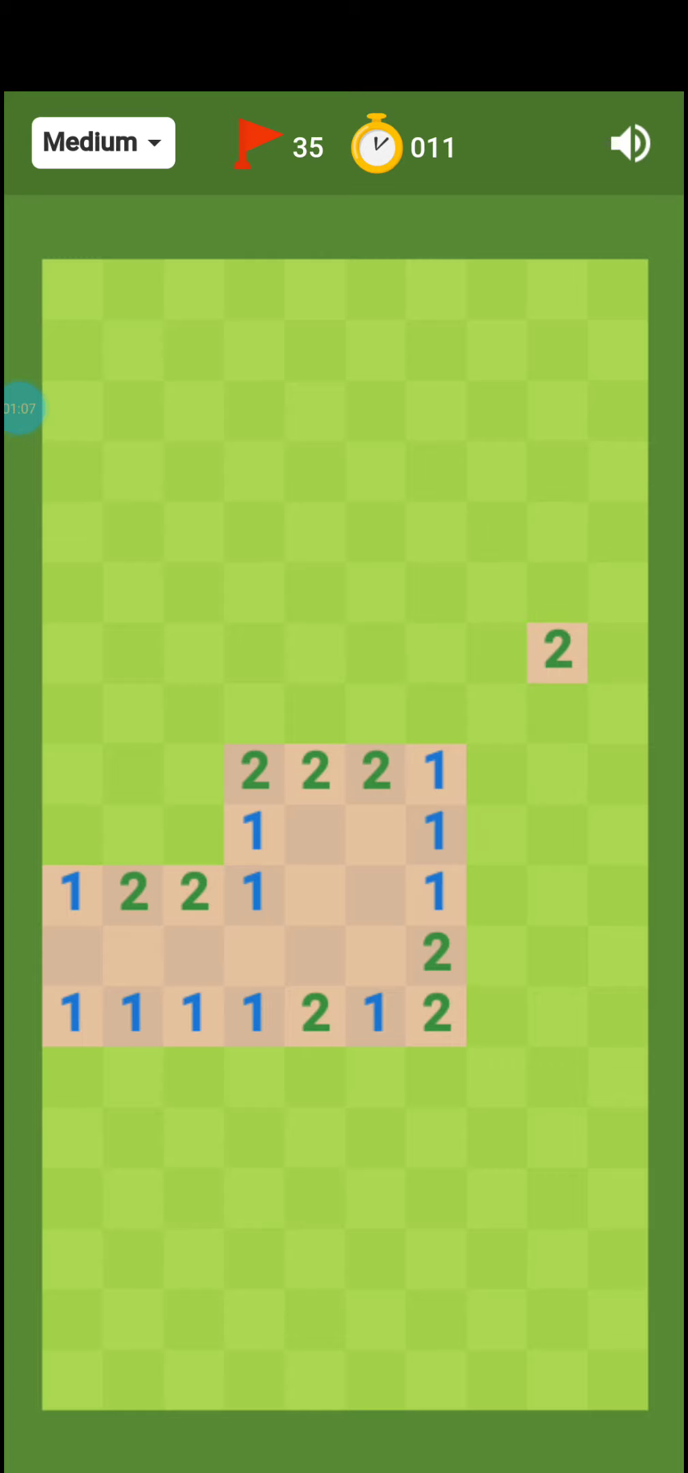
{"action": "left_click", "coordinate": [557, 713]}
{"action": "left_click", "coordinate": [556, 621]}
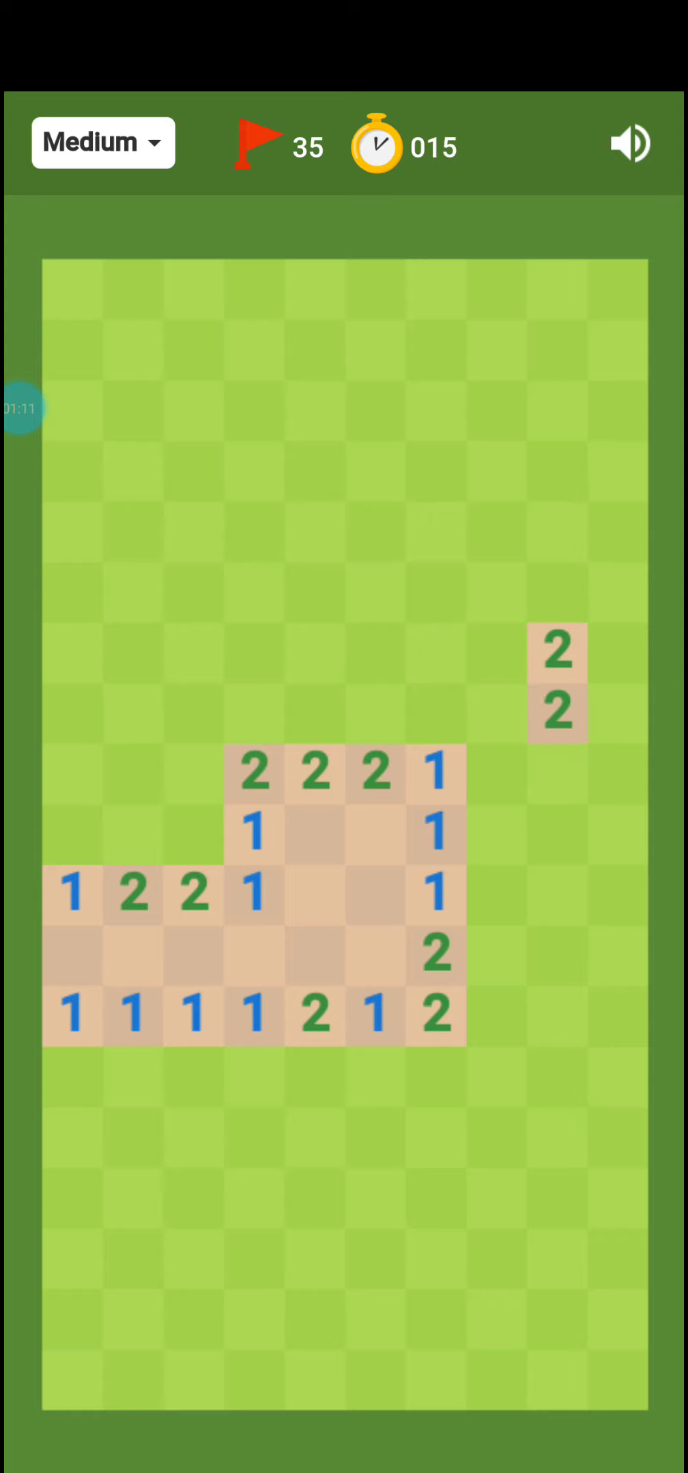
Step: Flag the two cells below the pair of 2s as mines
{"action": "left_click", "coordinate": [557, 773]}
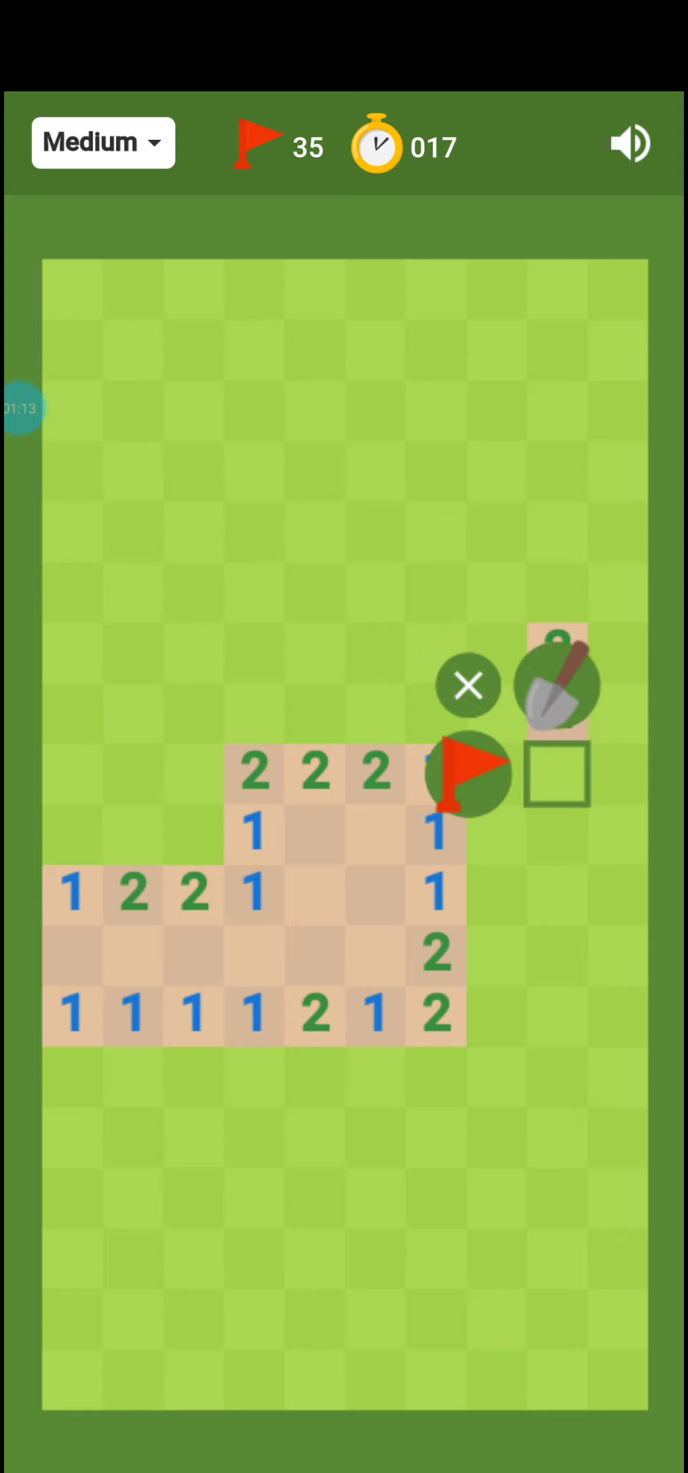
{"action": "left_click", "coordinate": [468, 773]}
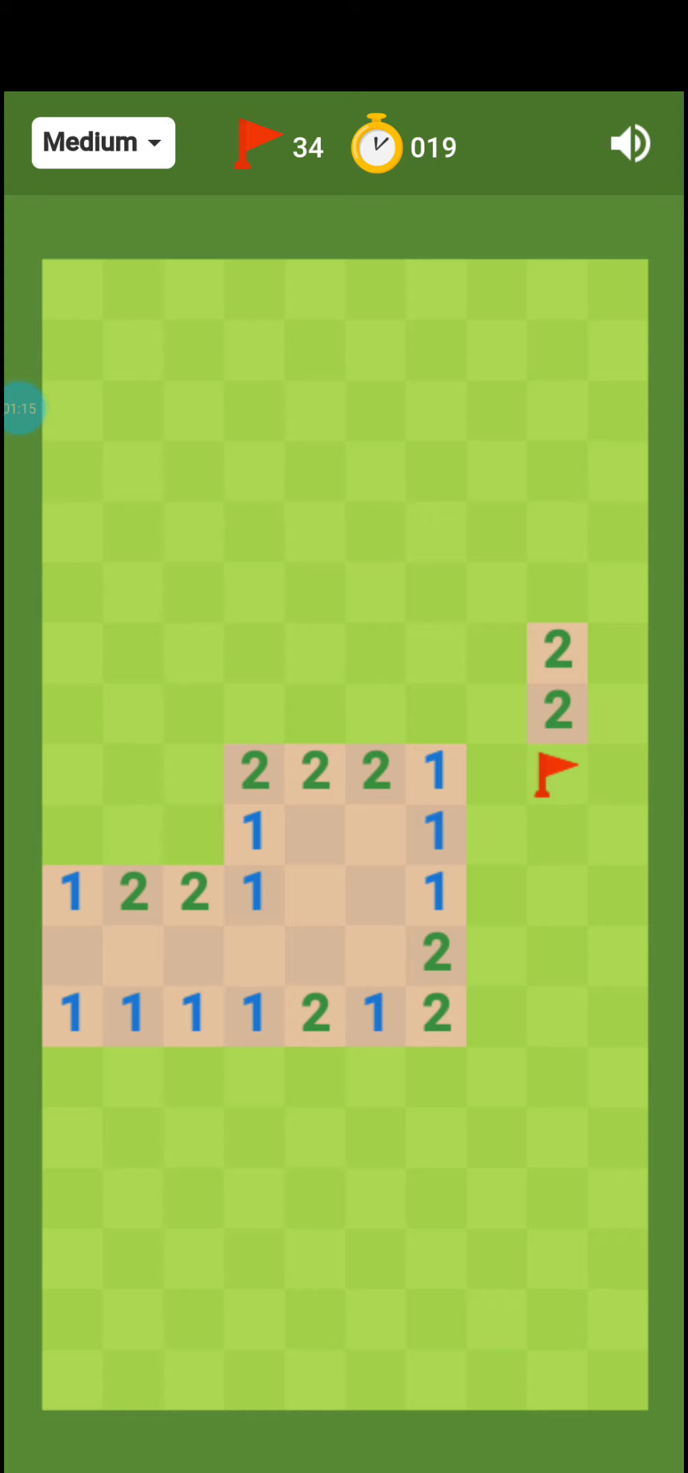
{"action": "left_click", "coordinate": [496, 773]}
{"action": "left_click", "coordinate": [408, 774]}
Step: Dig a lower right-side cell, revealing a red 3
{"action": "left_click", "coordinate": [496, 713]}
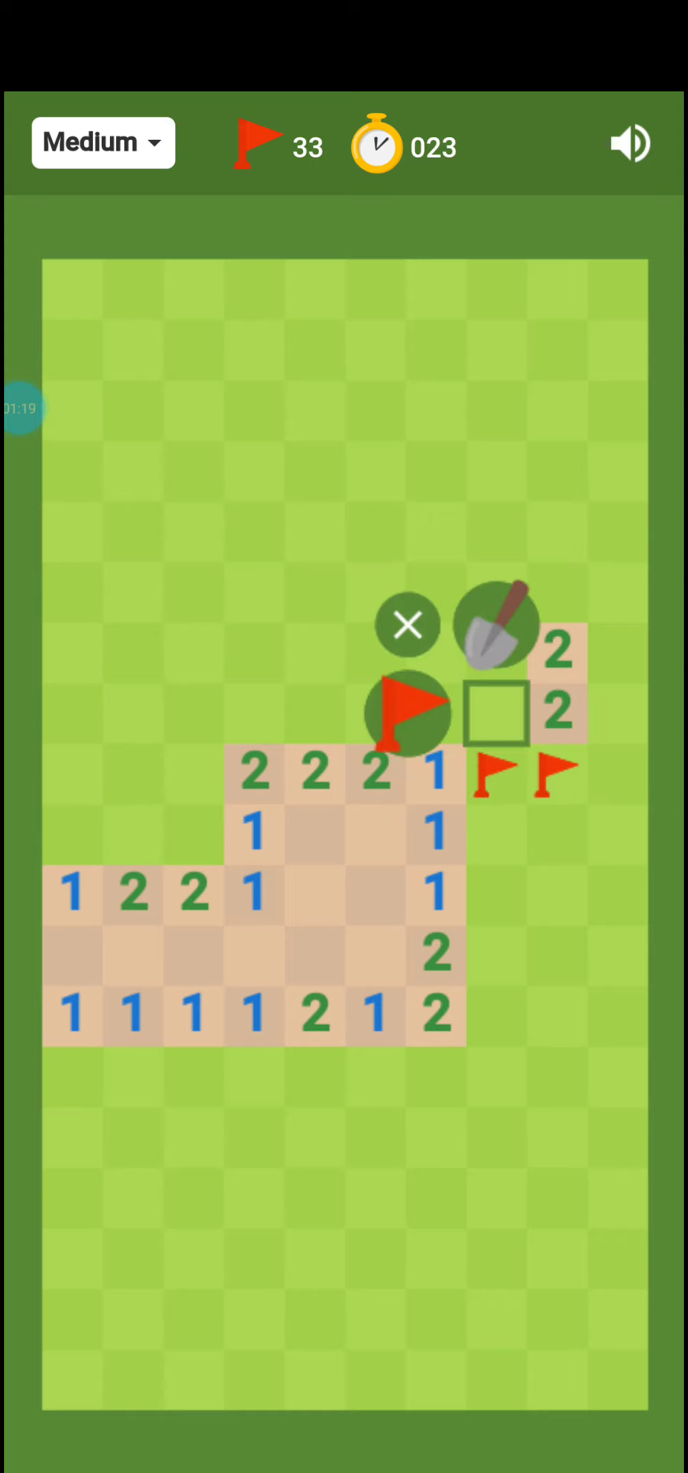
{"action": "left_click", "coordinate": [496, 833]}
{"action": "left_click", "coordinate": [557, 893]}
{"action": "left_click", "coordinate": [556, 803]}
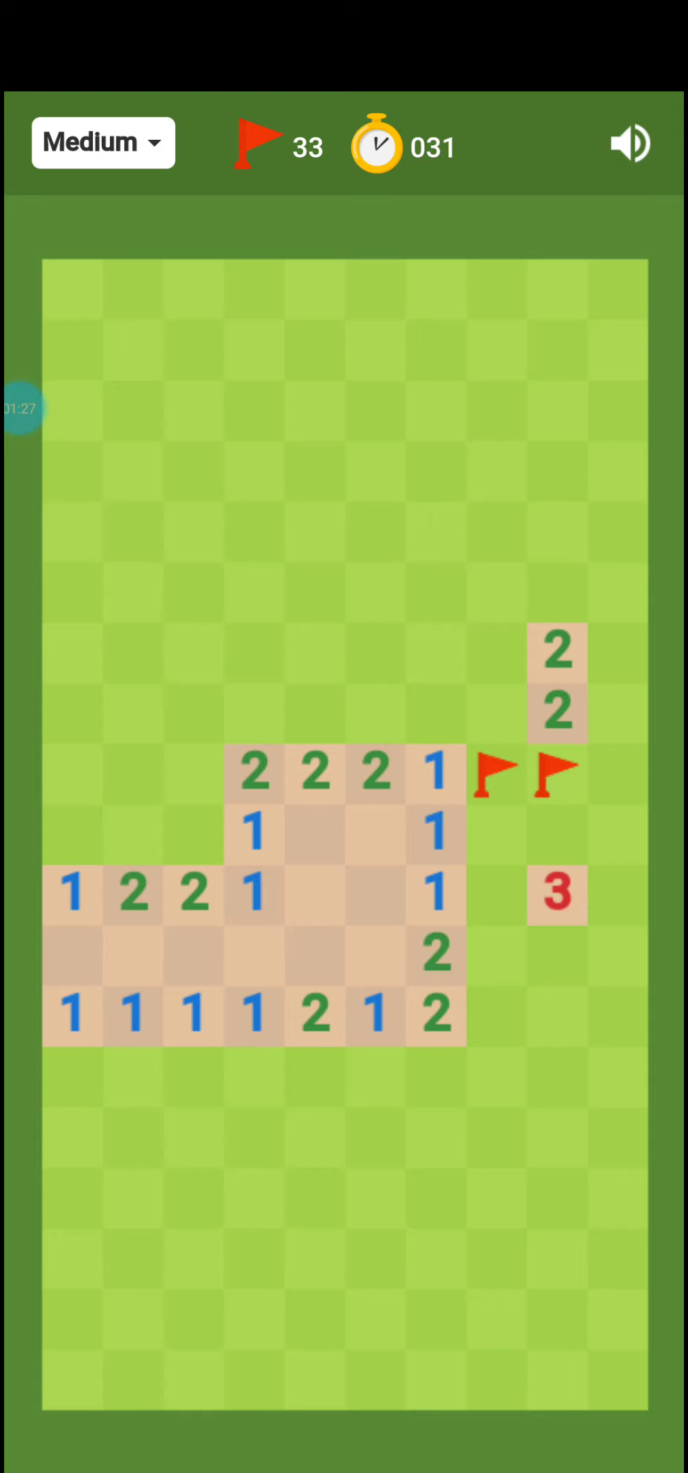
{"action": "left_click", "coordinate": [193, 832]}
Step: Dig above the left 2 and at the far-left edge, revealing two 1s
{"action": "left_click", "coordinate": [104, 746]}
{"action": "left_click", "coordinate": [132, 713]}
{"action": "left_click", "coordinate": [132, 625]}
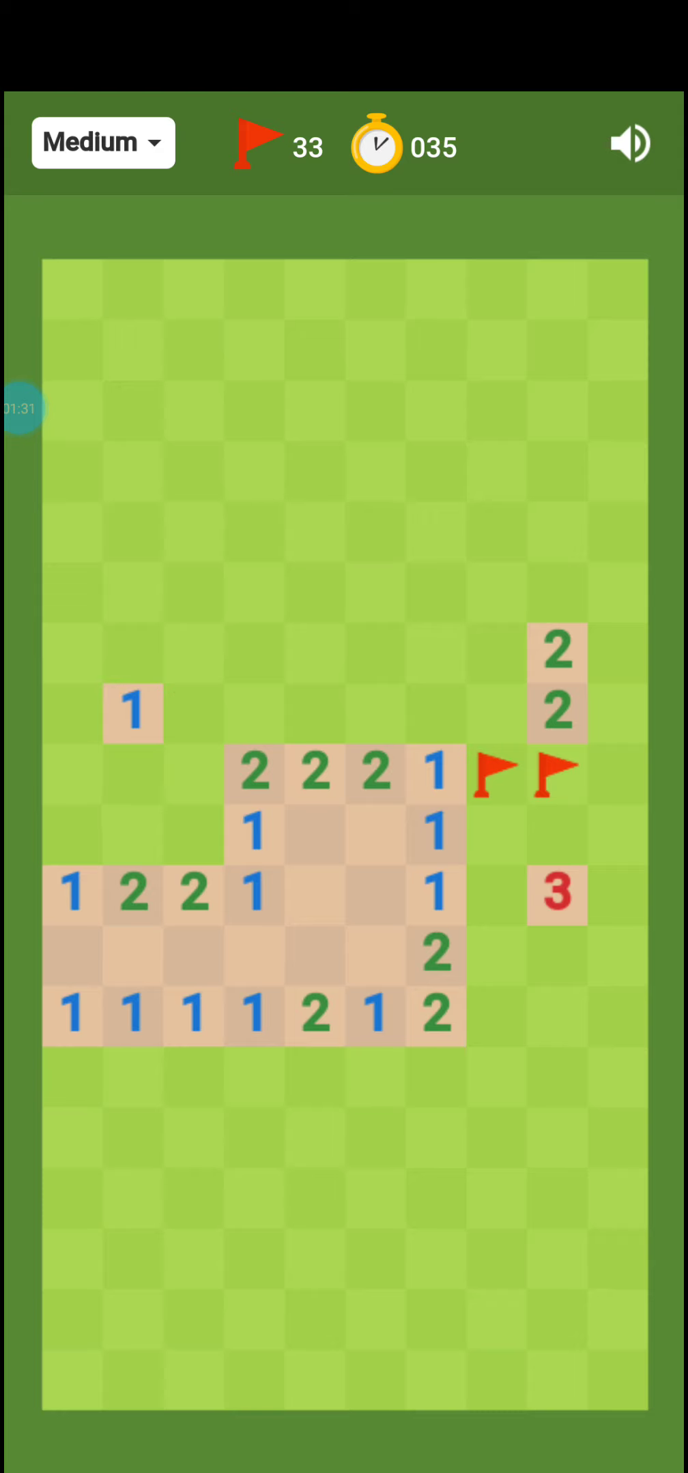
{"action": "left_click", "coordinate": [72, 773]}
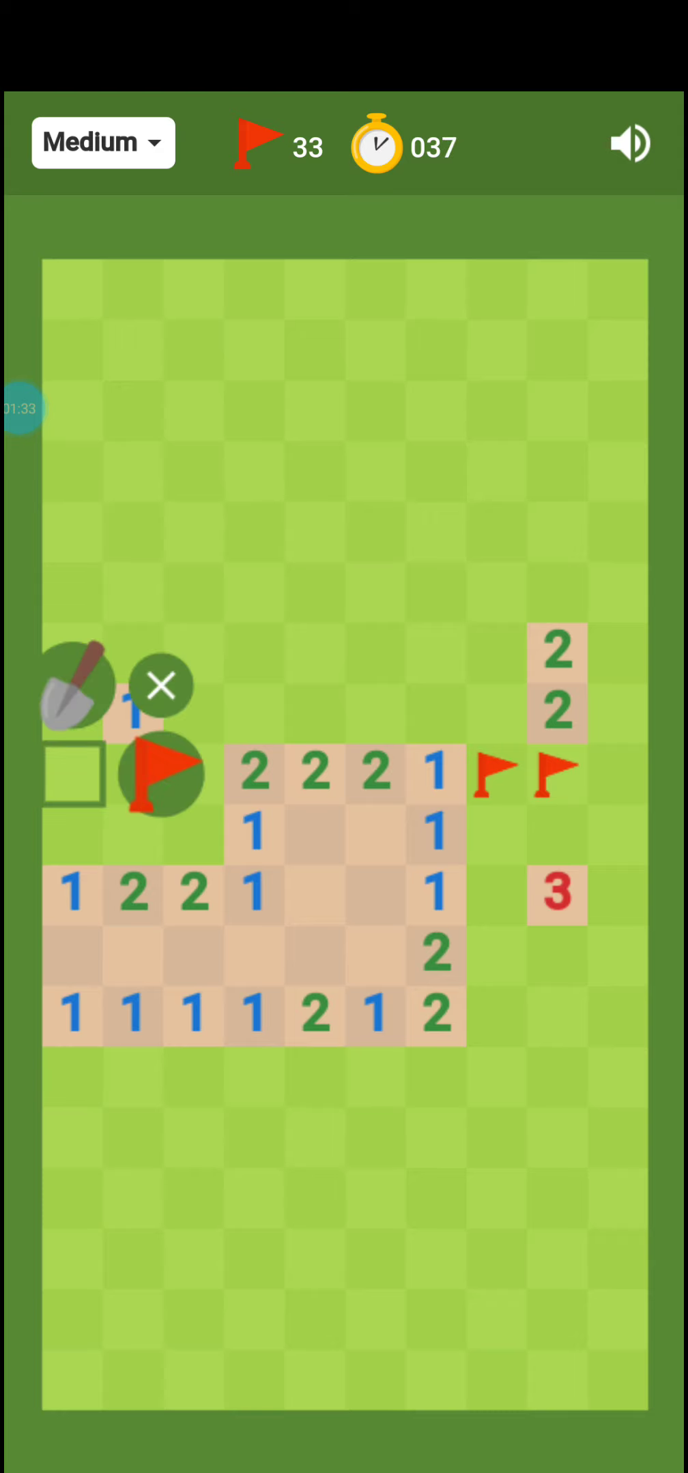
{"action": "left_click", "coordinate": [75, 684]}
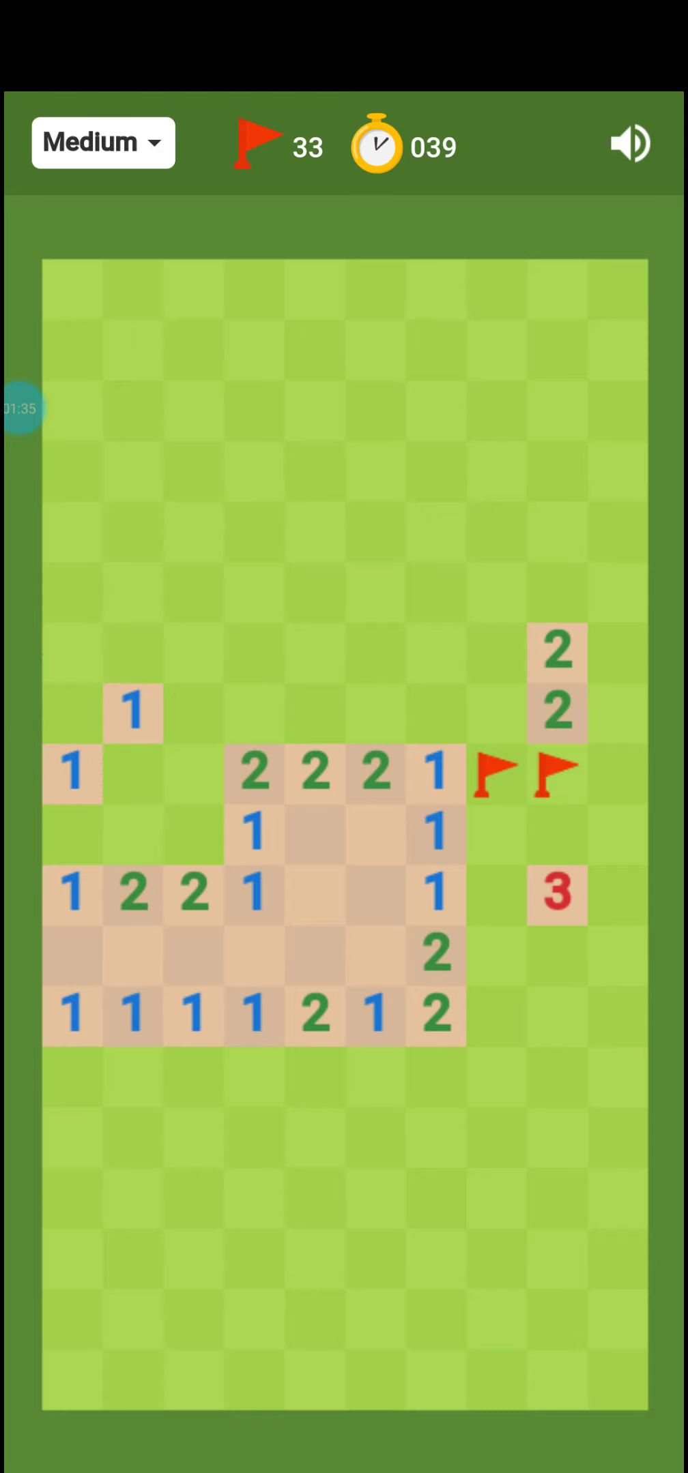
Step: Flag two mines near the new 1s and dig another cell, revealing a 1
{"action": "left_click", "coordinate": [132, 774]}
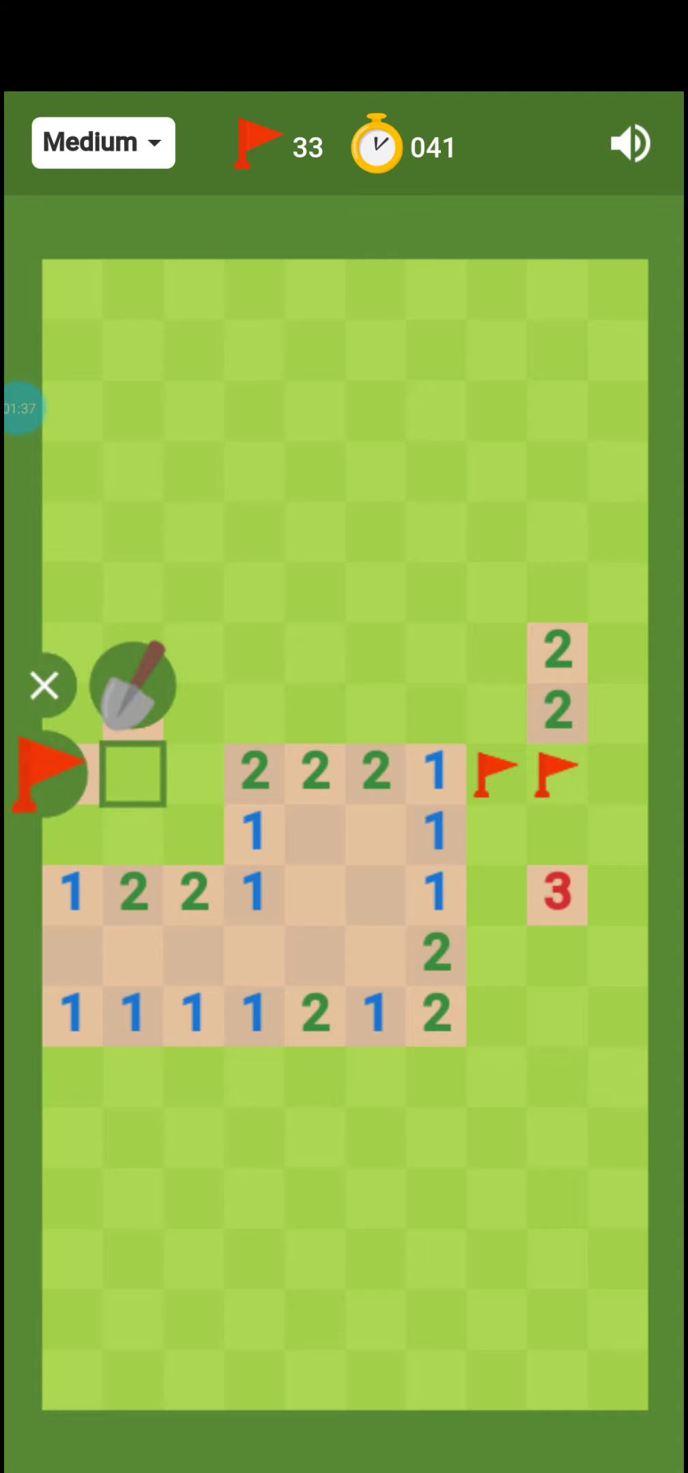
{"action": "left_click", "coordinate": [48, 769]}
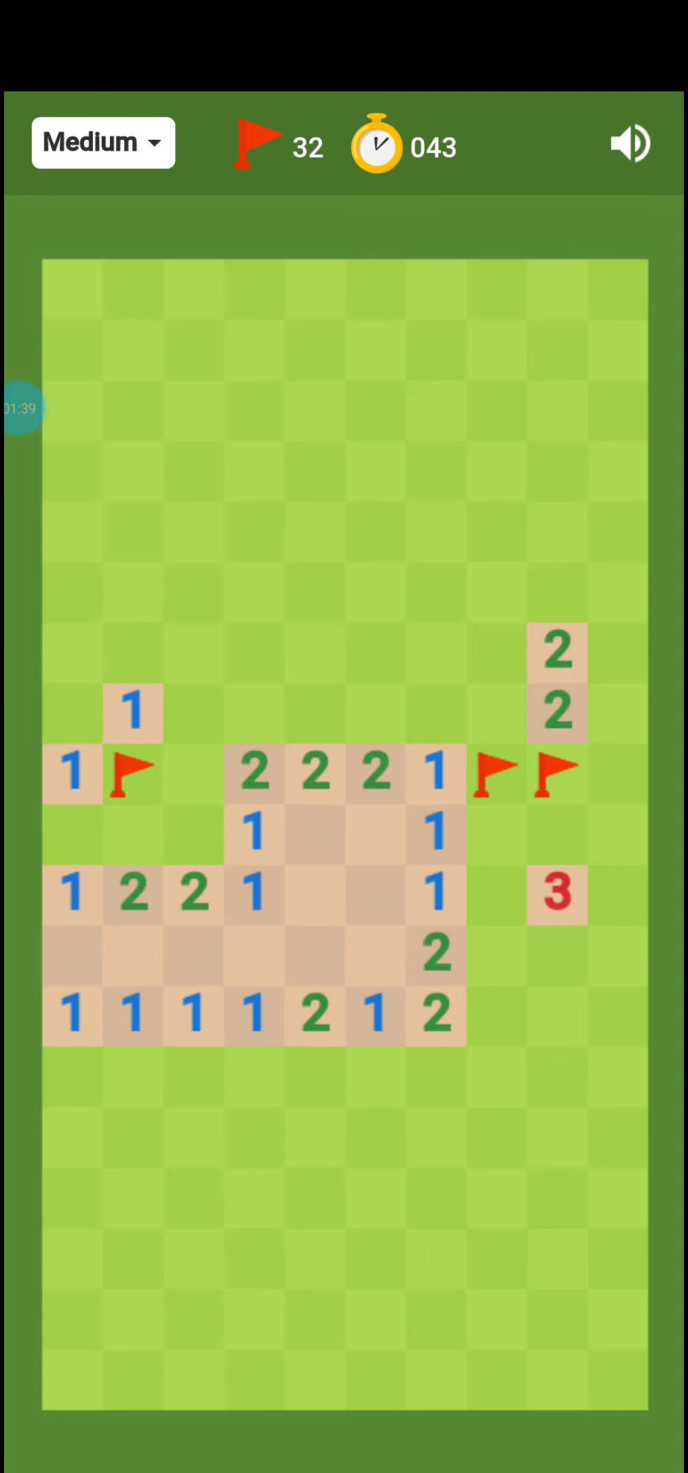
{"action": "left_click", "coordinate": [71, 653]}
{"action": "left_click", "coordinate": [161, 653]}
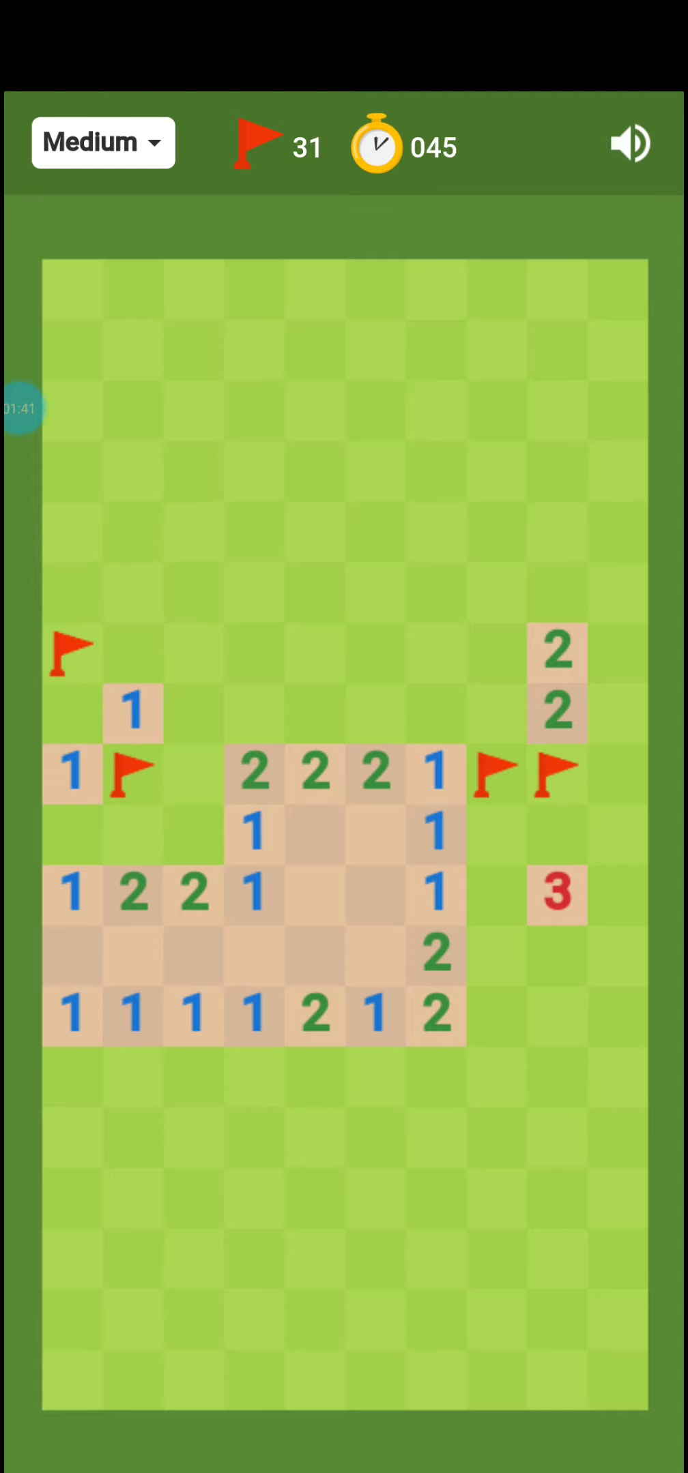
{"action": "left_click", "coordinate": [133, 653]}
{"action": "left_click", "coordinate": [132, 561]}
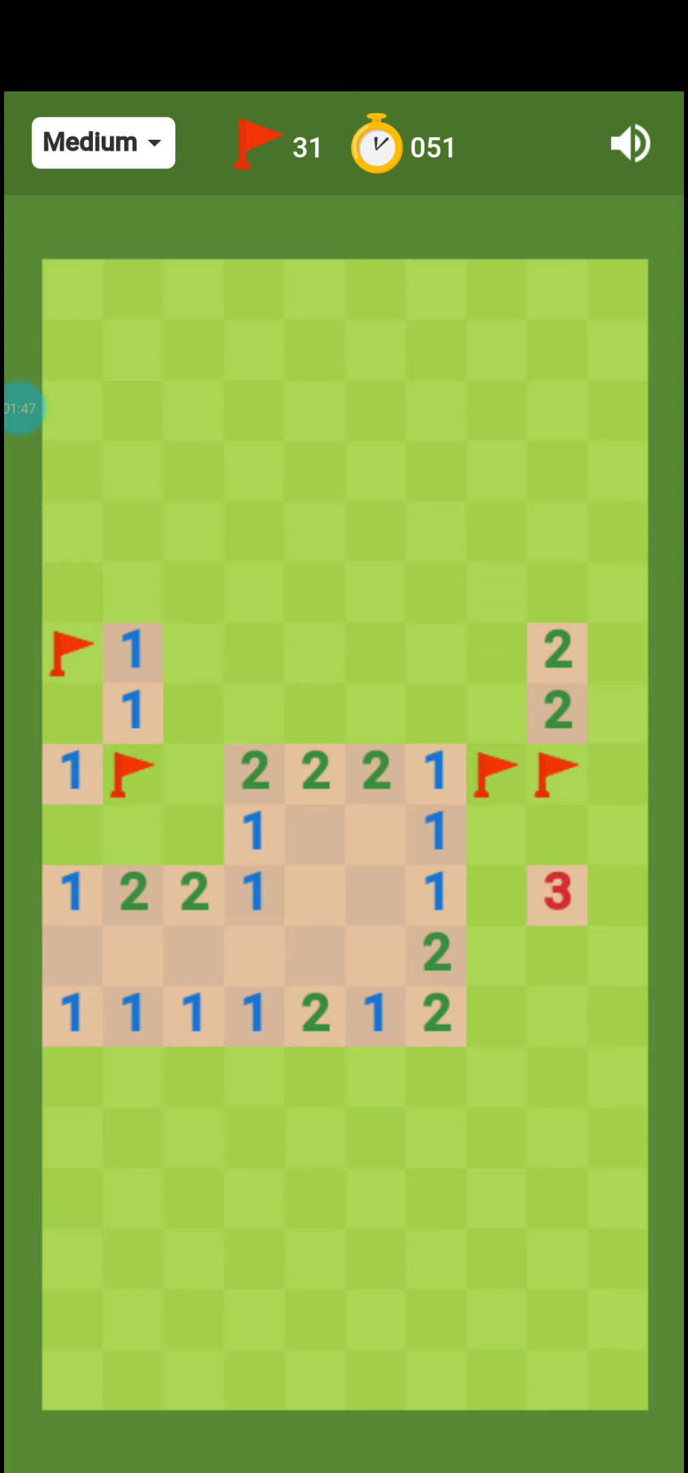
Step: Dig a lower-left 1, flag the mine above it, and open the numbered lower-left block
{"action": "left_click", "coordinate": [72, 1139]}
{"action": "left_click", "coordinate": [72, 1060]}
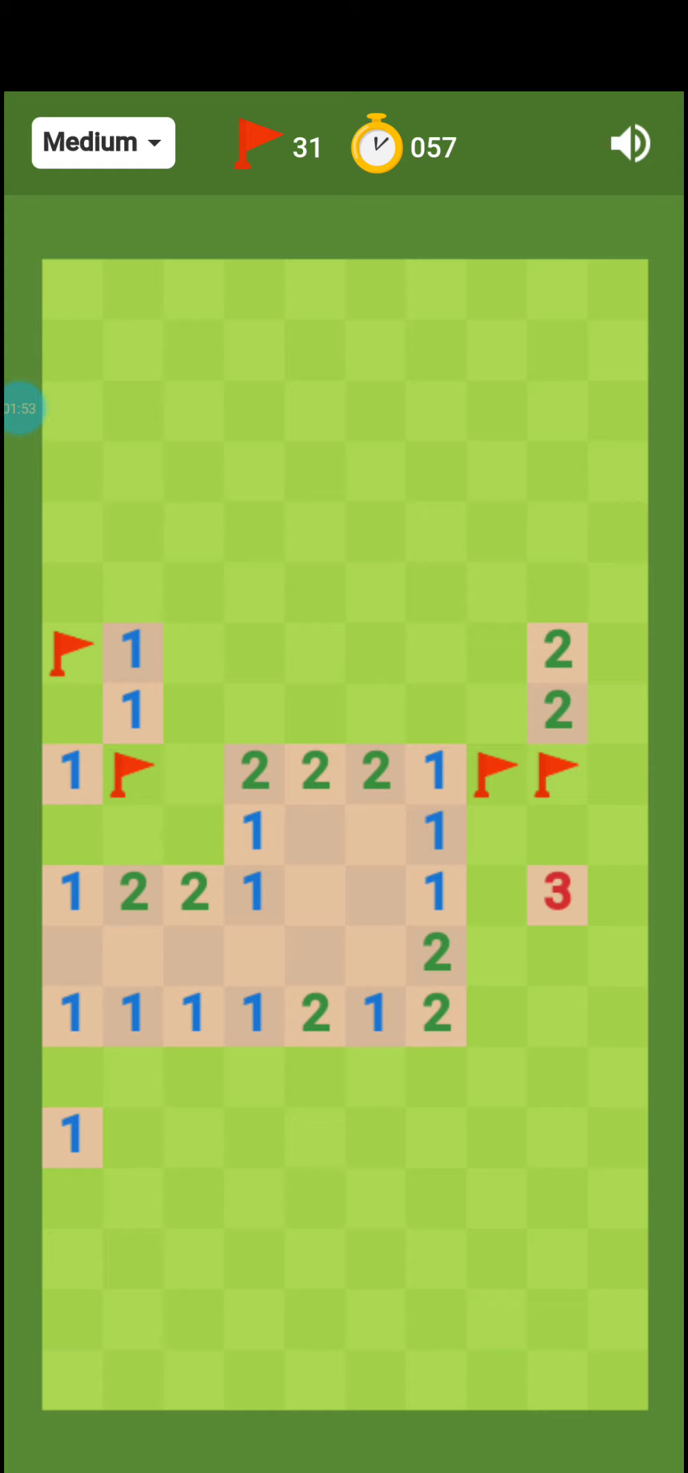
{"action": "left_click", "coordinate": [73, 1076]}
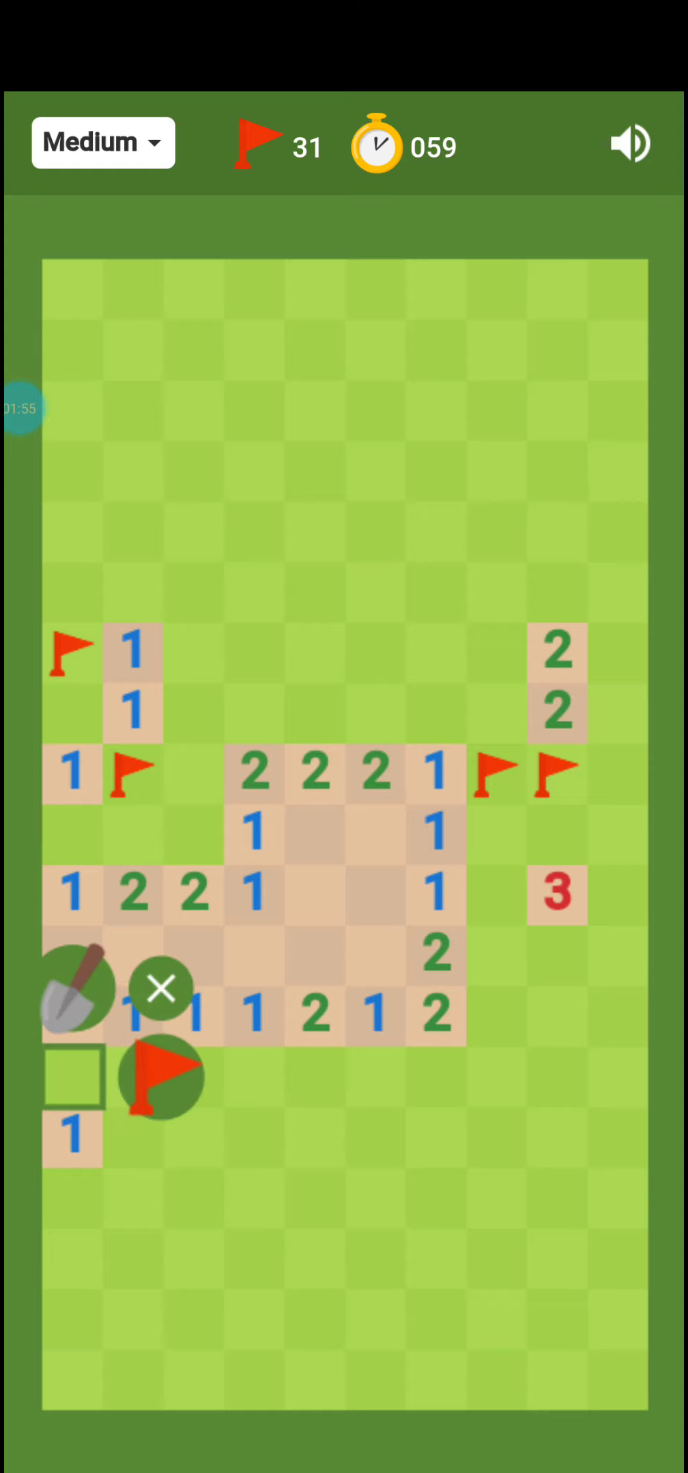
{"action": "left_click", "coordinate": [161, 1076]}
{"action": "left_click", "coordinate": [73, 1197]}
{"action": "left_click", "coordinate": [76, 1109]}
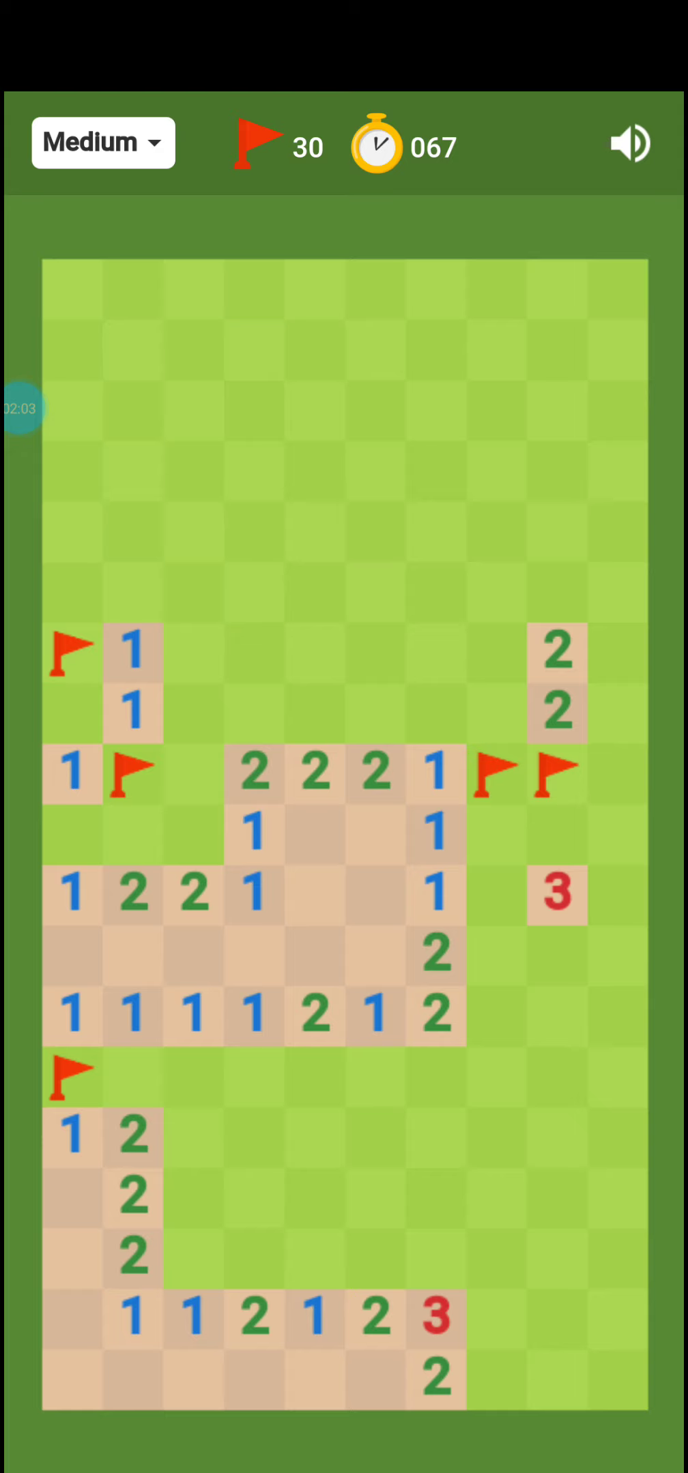
Step: Flag three mines to the right of and above the red 3
{"action": "left_click", "coordinate": [496, 1379]}
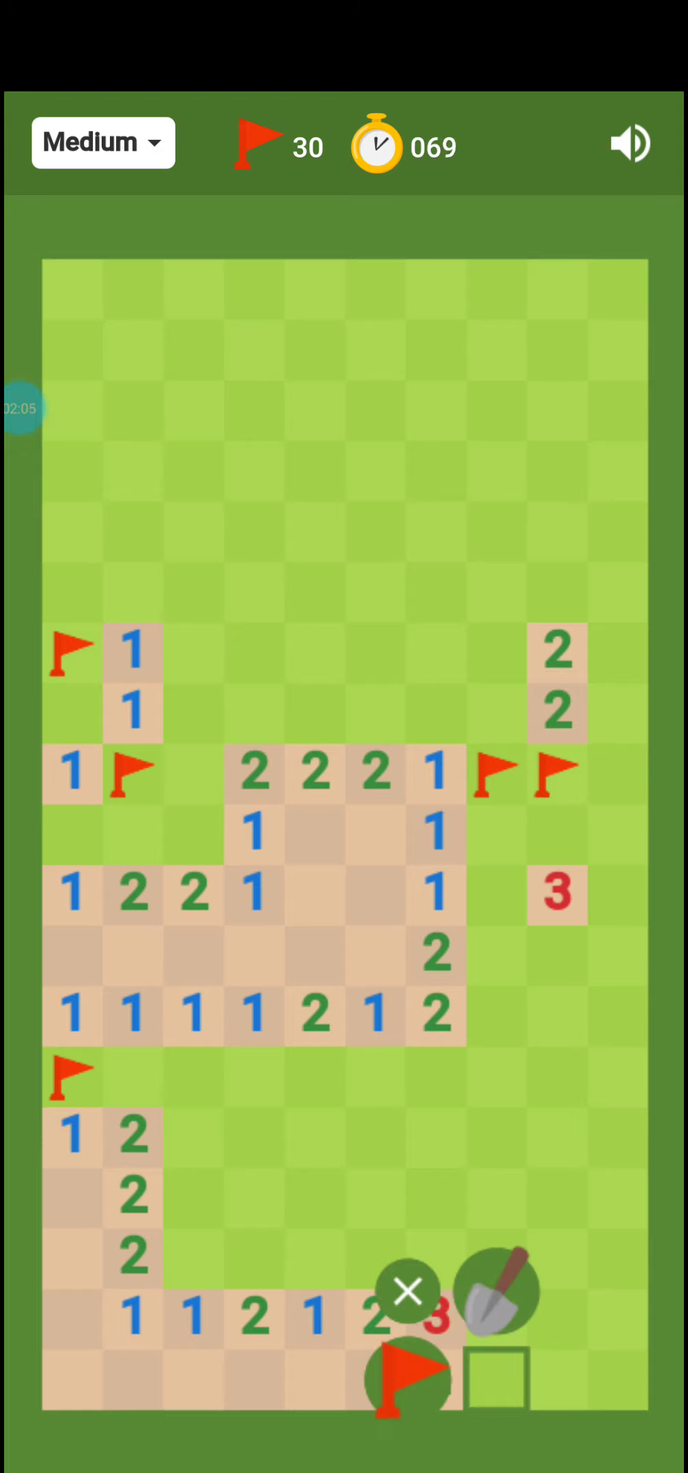
{"action": "left_click", "coordinate": [408, 1292]}
{"action": "left_click", "coordinate": [497, 1320]}
{"action": "left_click", "coordinate": [404, 1320]}
{"action": "left_click", "coordinate": [496, 1259]}
{"action": "left_click", "coordinate": [405, 1257]}
{"action": "left_click", "coordinate": [436, 1259]}
{"action": "left_click", "coordinate": [347, 1260]}
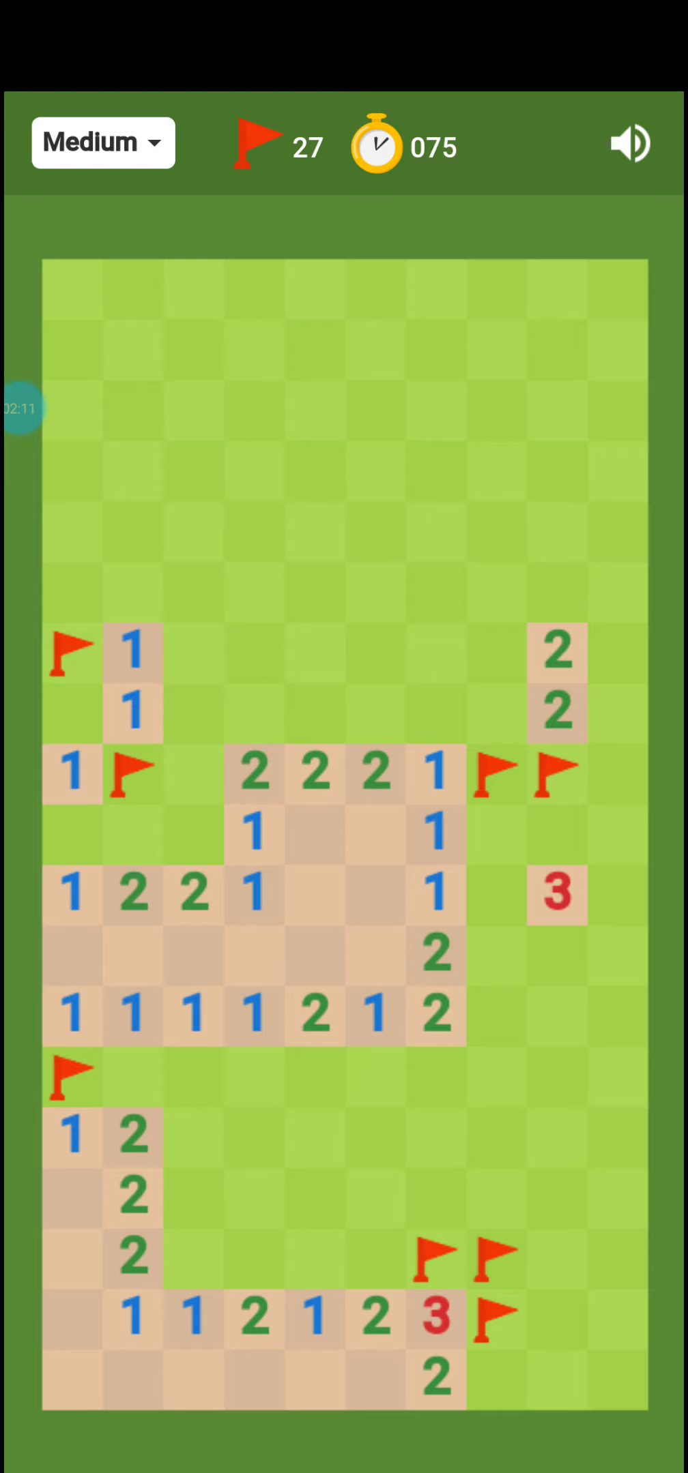
Step: Flag four more cells leftward, completing the lower row of flags
{"action": "left_click", "coordinate": [375, 1259]}
{"action": "left_click", "coordinate": [286, 1259]}
{"action": "left_click", "coordinate": [315, 1259]}
{"action": "left_click", "coordinate": [225, 1257]}
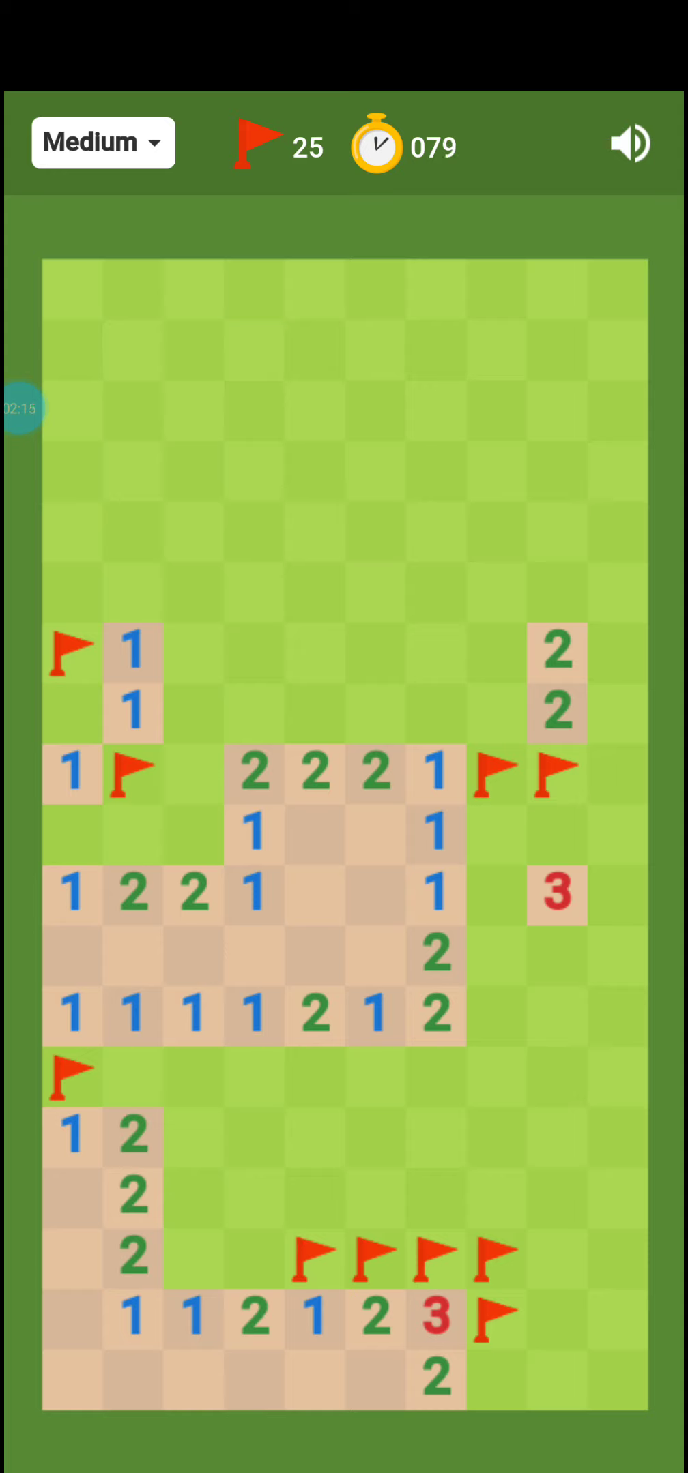
{"action": "left_click", "coordinate": [255, 1260]}
{"action": "left_click", "coordinate": [167, 1259]}
{"action": "left_click", "coordinate": [193, 1259]}
{"action": "left_click", "coordinate": [104, 1257]}
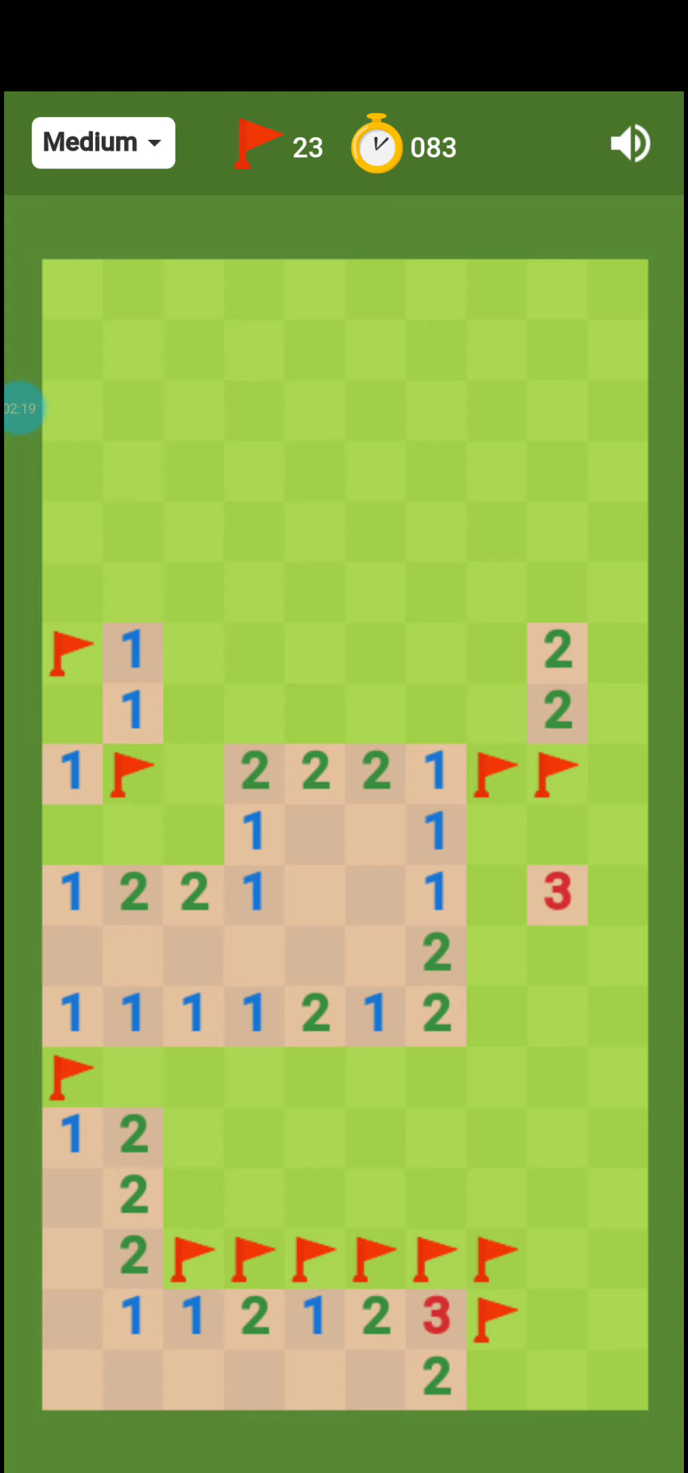
Step: Dig two cells above the flag row, revealing a 1 and a red 3
{"action": "left_click", "coordinate": [314, 1197]}
{"action": "left_click", "coordinate": [314, 1109]}
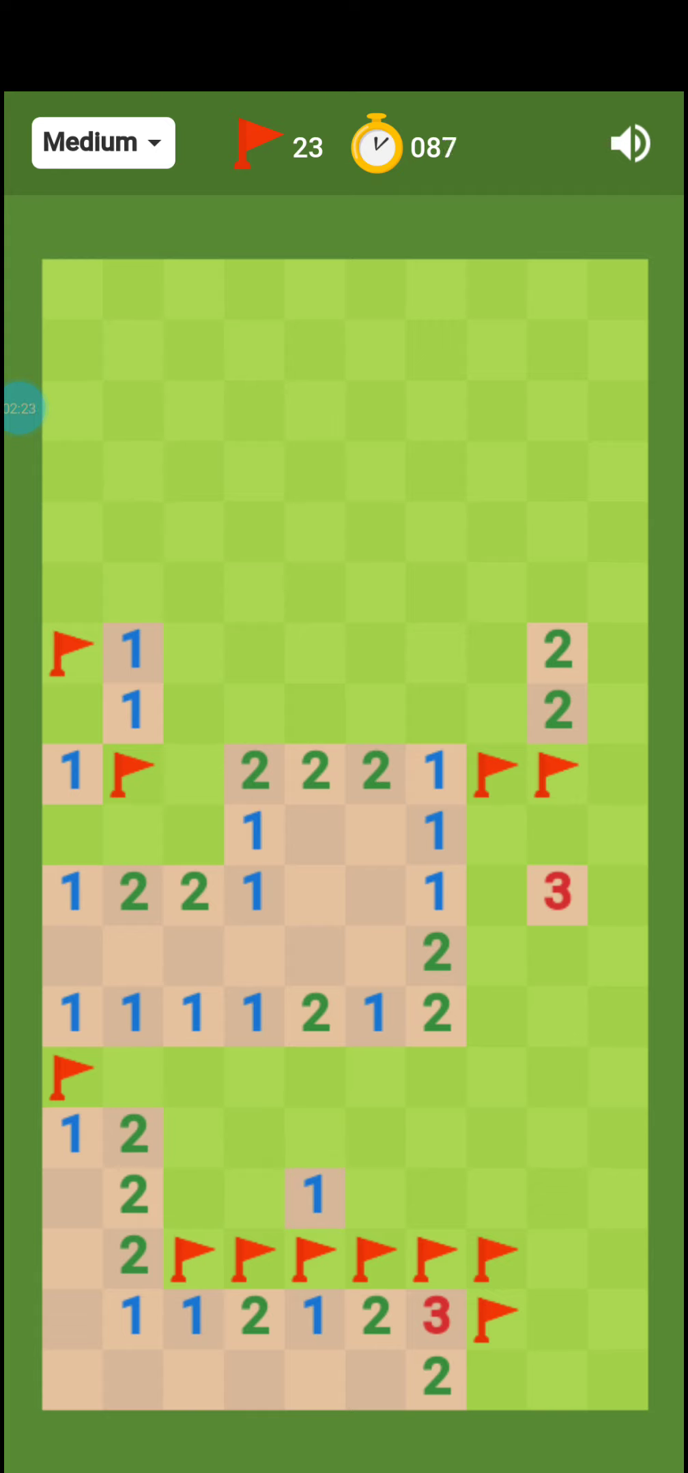
{"action": "left_click", "coordinate": [376, 1198]}
{"action": "left_click", "coordinate": [376, 1108]}
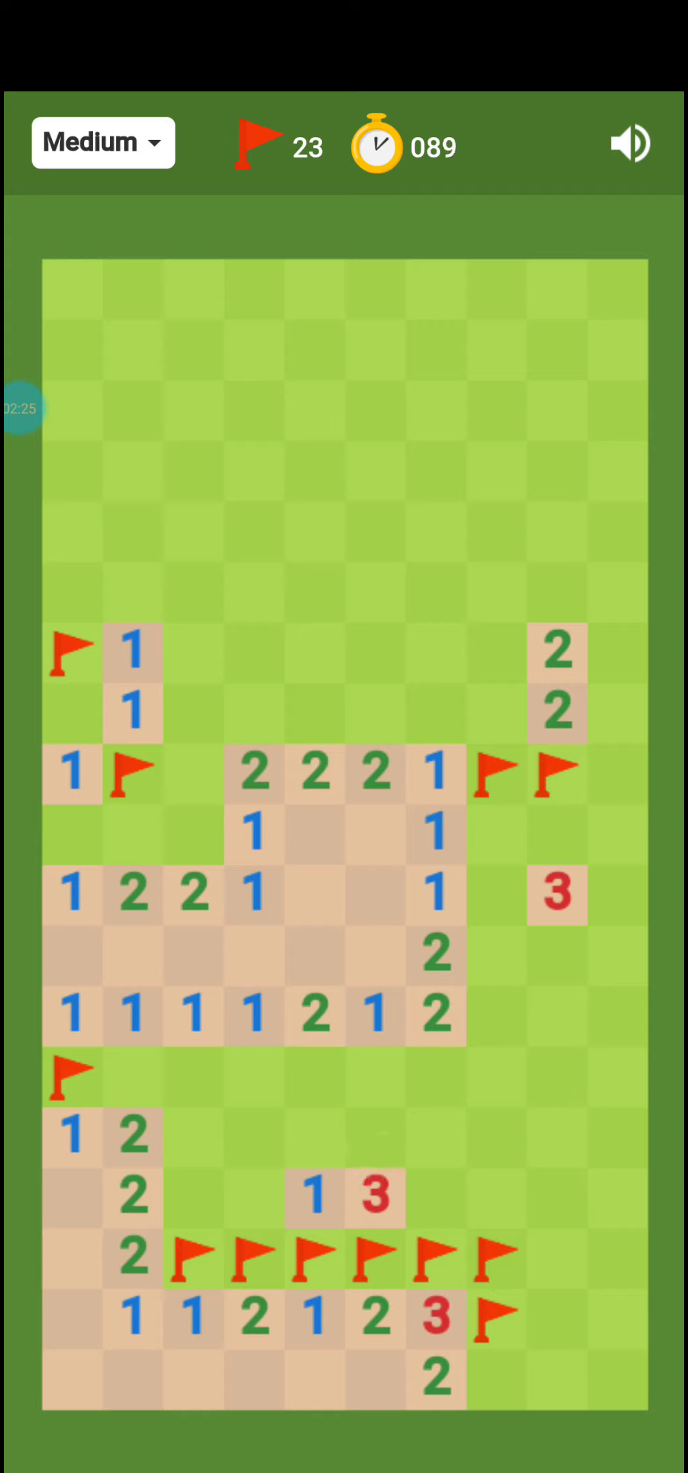
Step: Dig the cell left of the 1, revealing a red 3
{"action": "left_click", "coordinate": [435, 1197]}
{"action": "left_click", "coordinate": [375, 1257]}
{"action": "left_click", "coordinate": [193, 1197]}
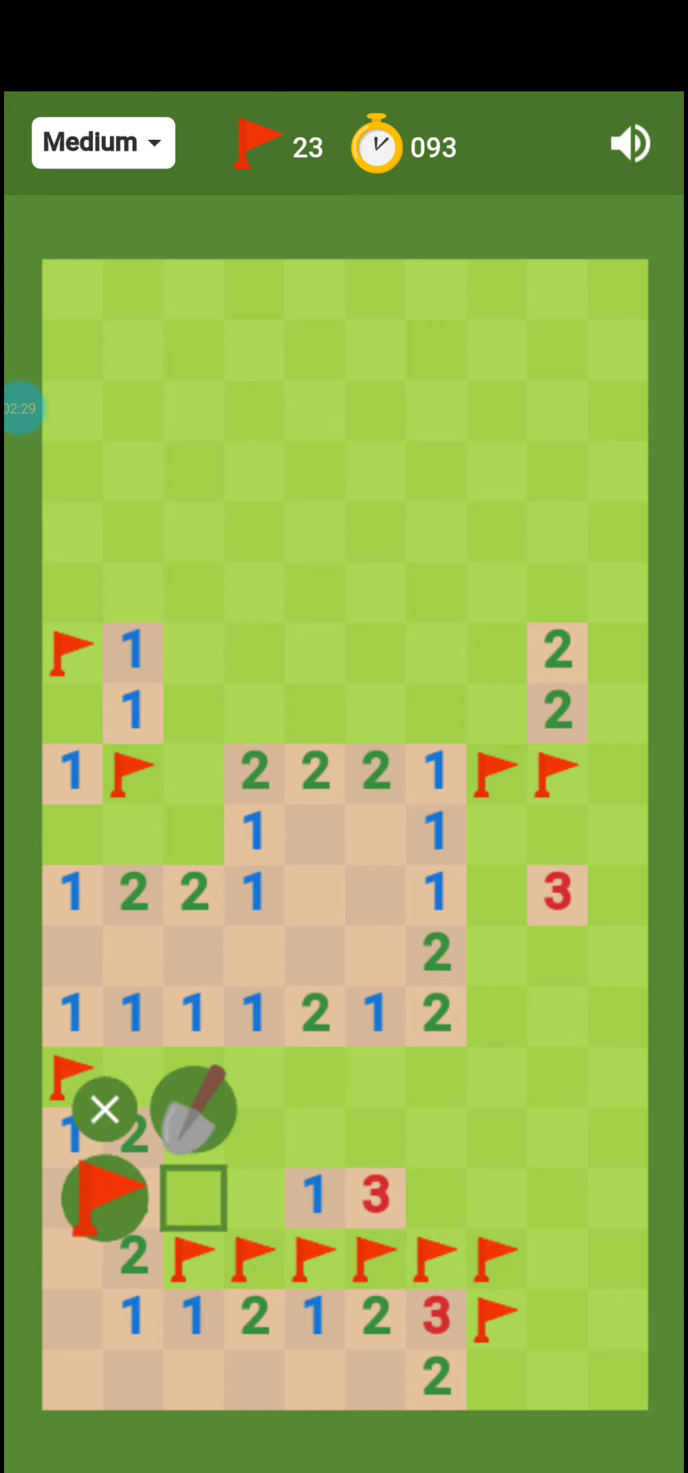
{"action": "left_click", "coordinate": [253, 1197]}
{"action": "left_click", "coordinate": [253, 1109]}
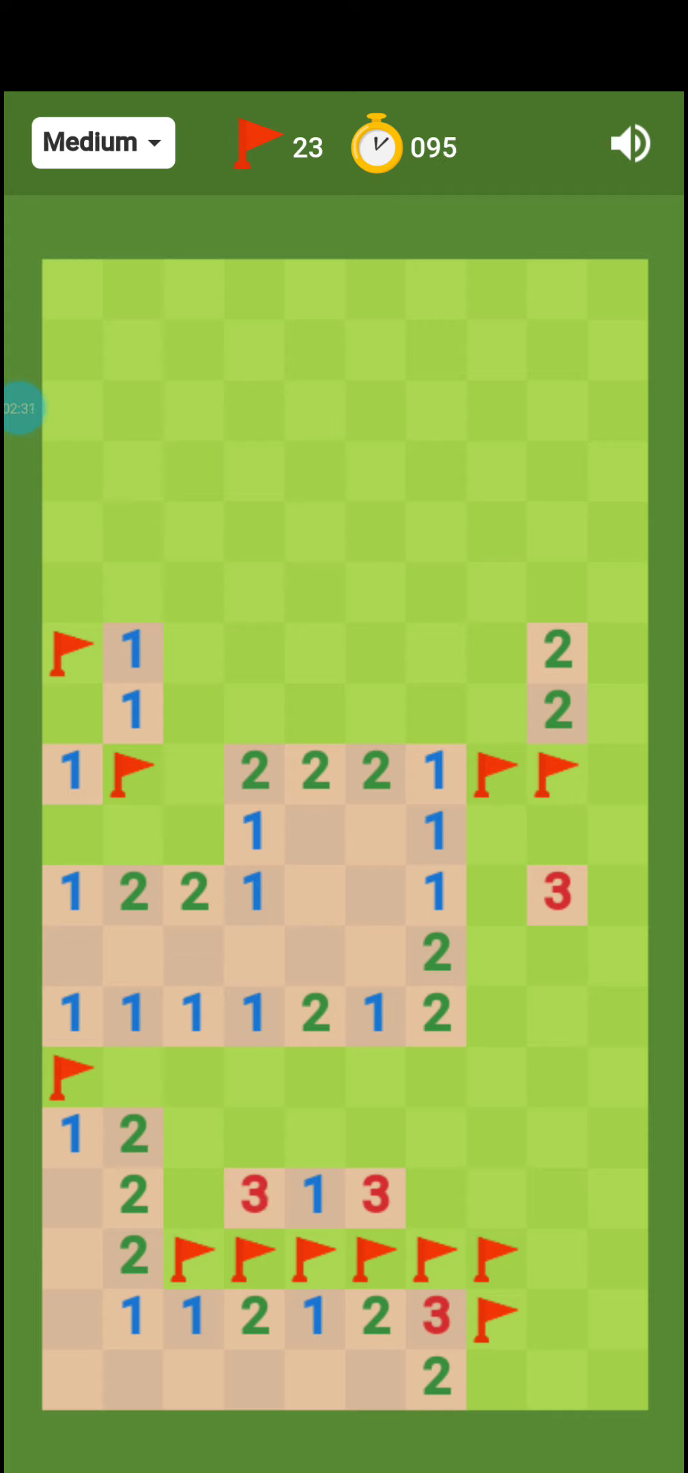
Step: Flag five mines left of and above the new red 3
{"action": "left_click", "coordinate": [193, 1197]}
{"action": "left_click", "coordinate": [104, 1197]}
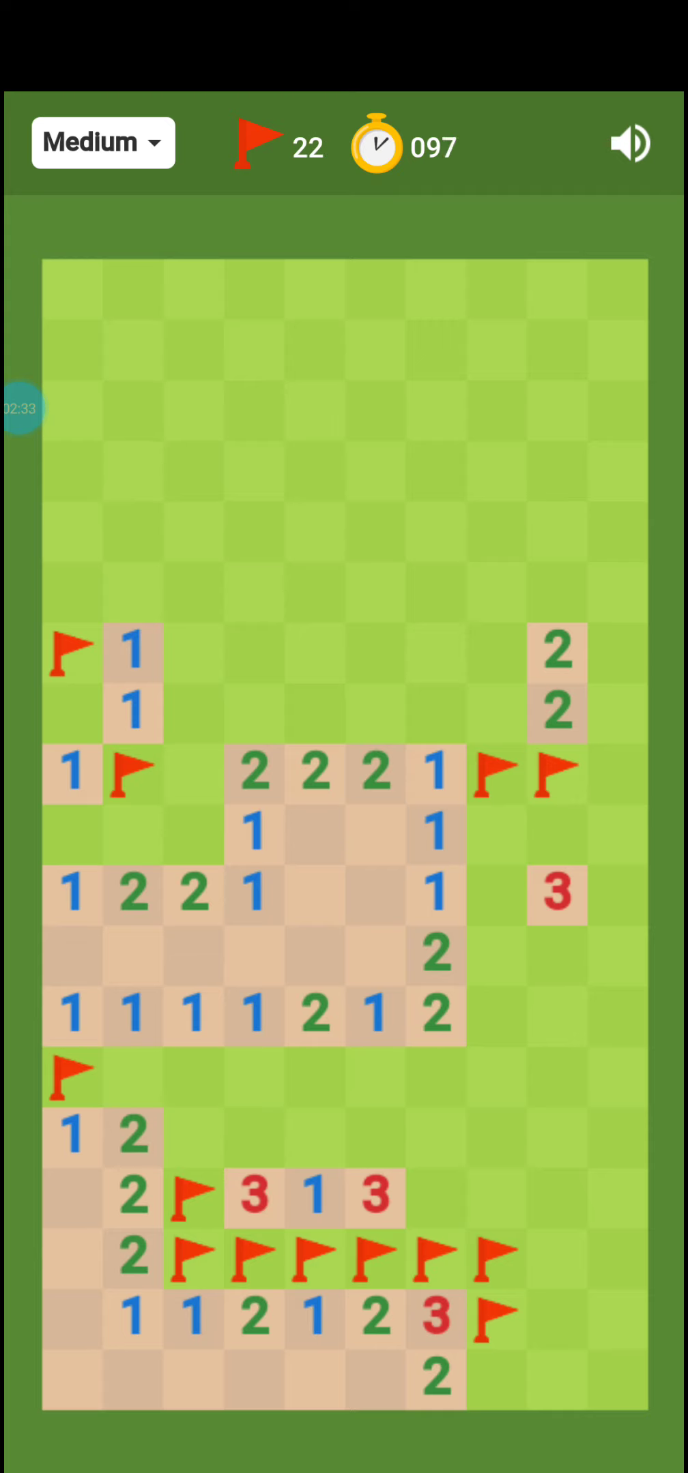
{"action": "left_click", "coordinate": [193, 1137]}
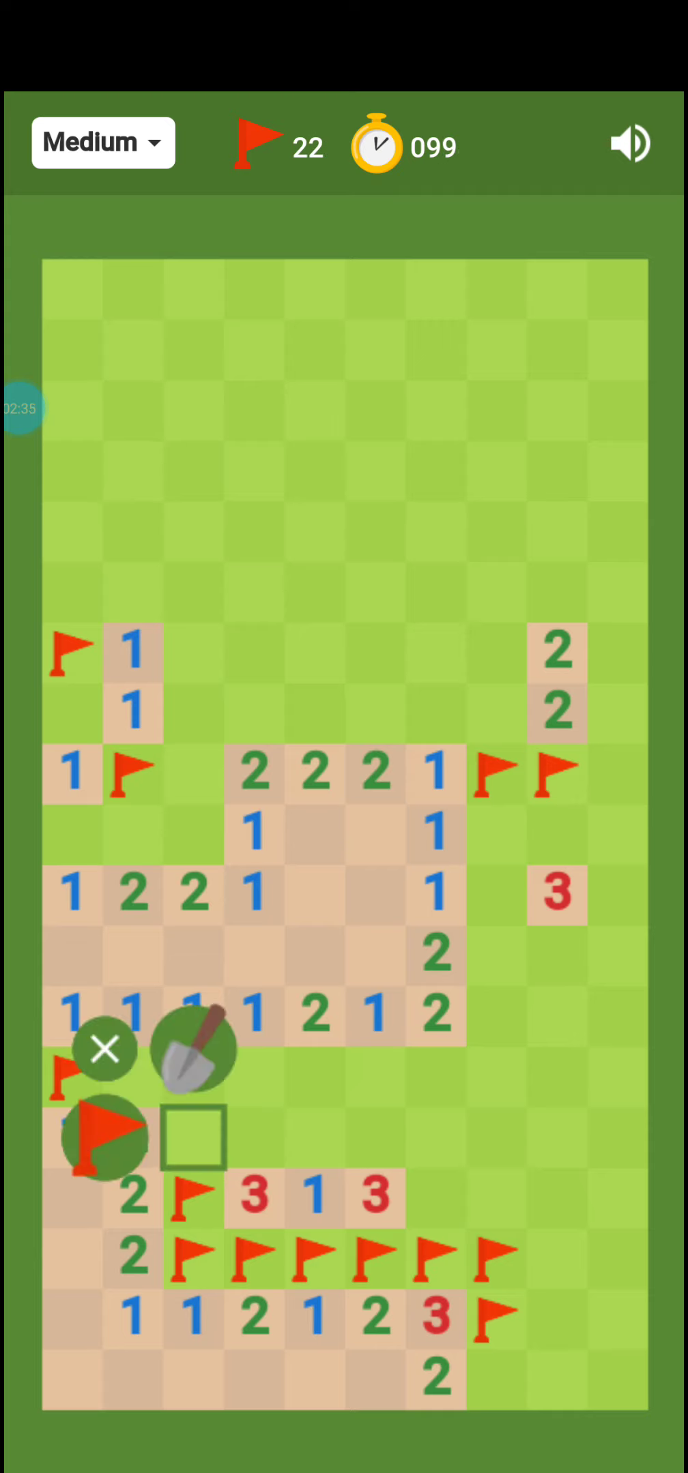
{"action": "left_click", "coordinate": [106, 1137]}
{"action": "left_click", "coordinate": [132, 1076]}
{"action": "left_click", "coordinate": [45, 1071]}
{"action": "left_click", "coordinate": [193, 1077]}
{"action": "left_click", "coordinate": [106, 1070]}
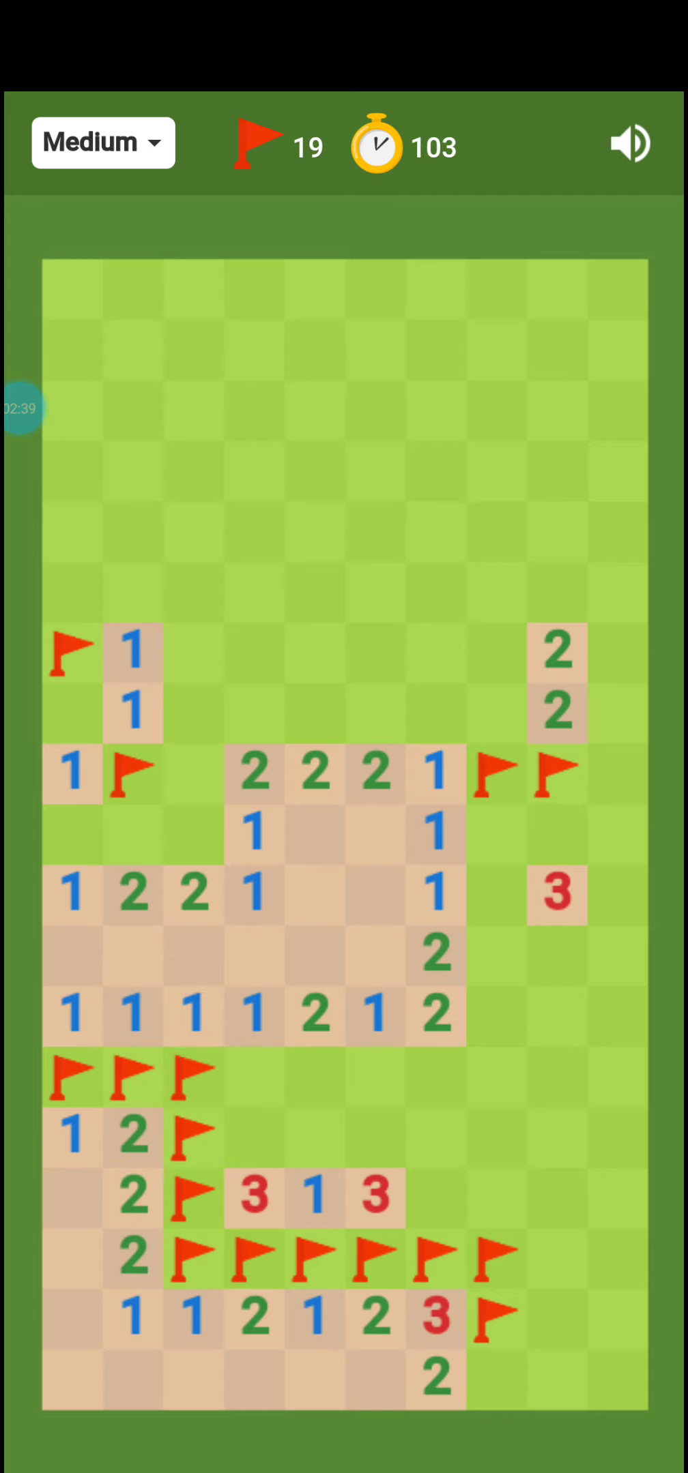
{"action": "left_click", "coordinate": [253, 1077]}
{"action": "left_click", "coordinate": [164, 1077]}
Step: Dig a cell revealing a 2, then flag the two cells to its right
{"action": "left_click", "coordinate": [253, 1137]}
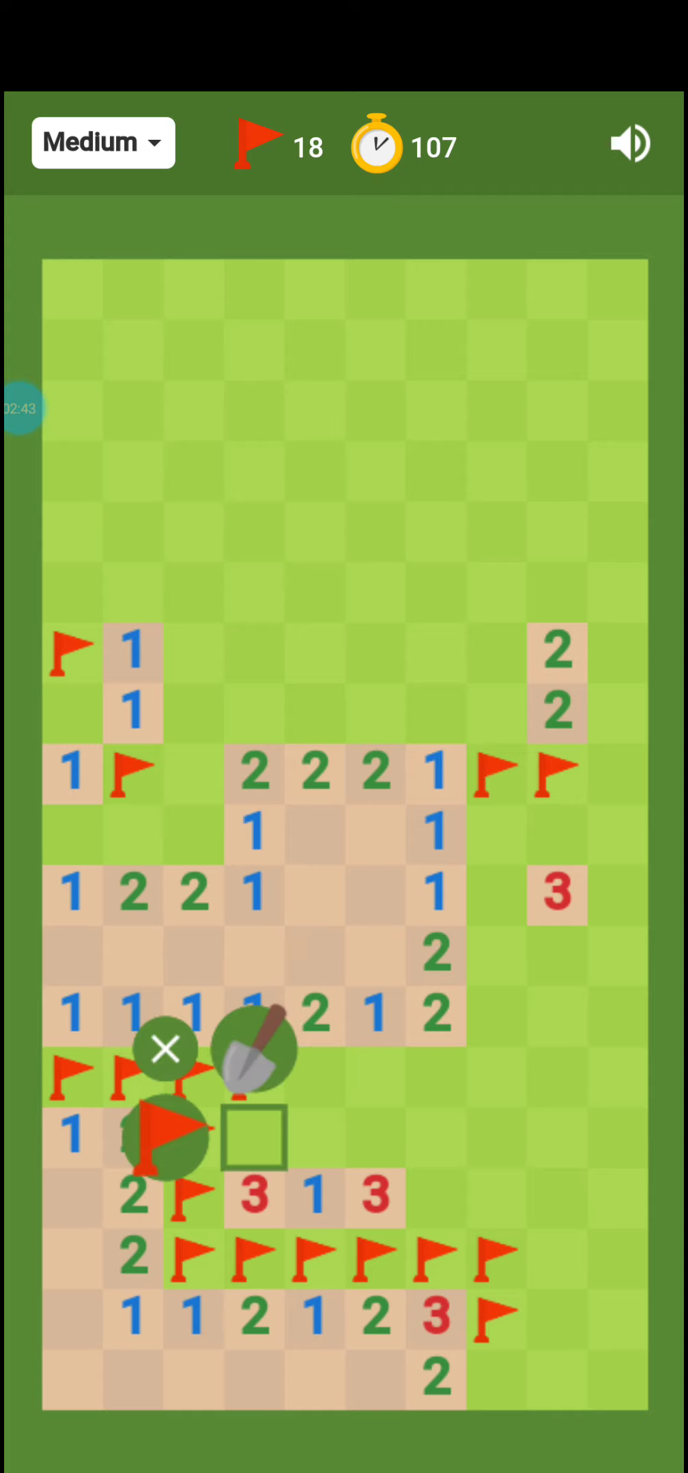
{"action": "left_click", "coordinate": [253, 1048]}
{"action": "left_click", "coordinate": [313, 1137]}
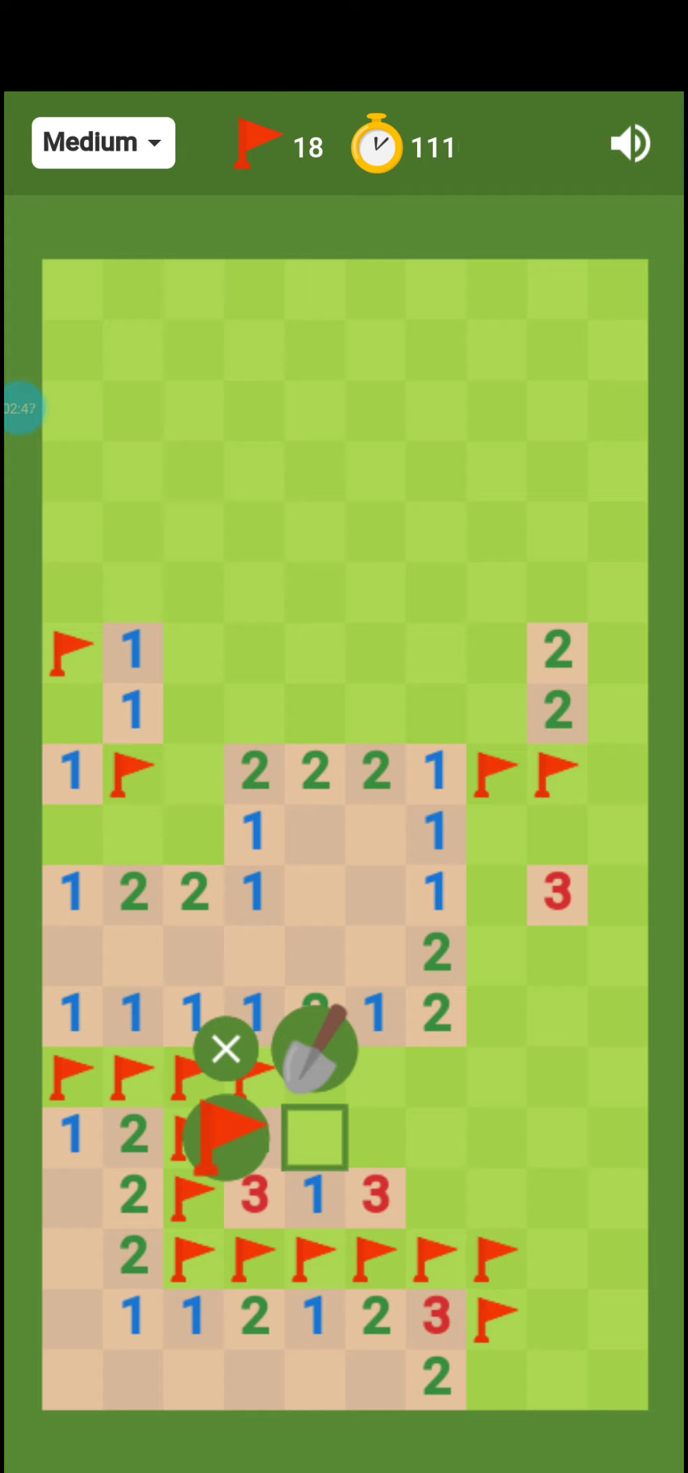
{"action": "left_click", "coordinate": [225, 1133]}
{"action": "left_click", "coordinate": [314, 1076]}
{"action": "left_click", "coordinate": [224, 1073]}
Step: Flag a bottom-row cell, dig a 2, and undo the mistaken corner flag
{"action": "left_click", "coordinate": [496, 1379]}
{"action": "left_click", "coordinate": [403, 1376]}
{"action": "left_click", "coordinate": [556, 1380]}
{"action": "left_click", "coordinate": [556, 1291]}
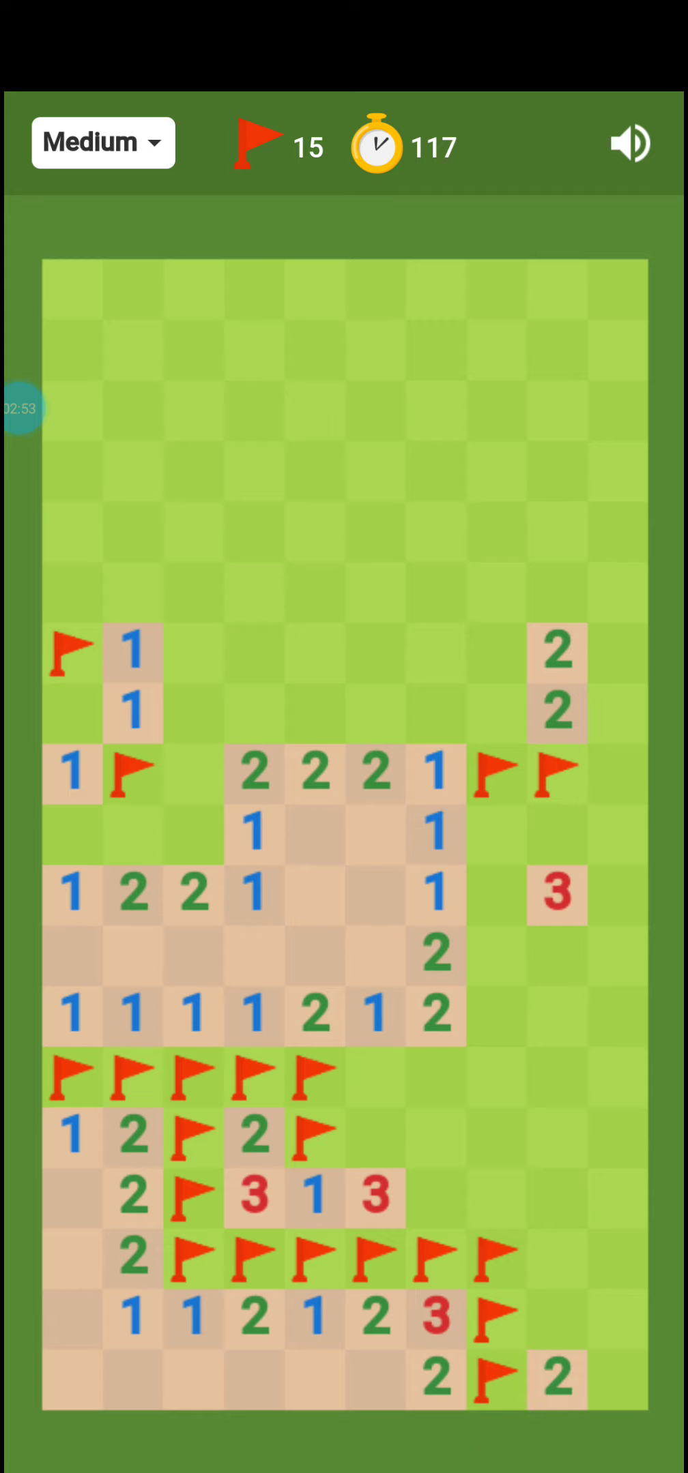
{"action": "left_click", "coordinate": [617, 1379]}
{"action": "left_click", "coordinate": [529, 1380]}
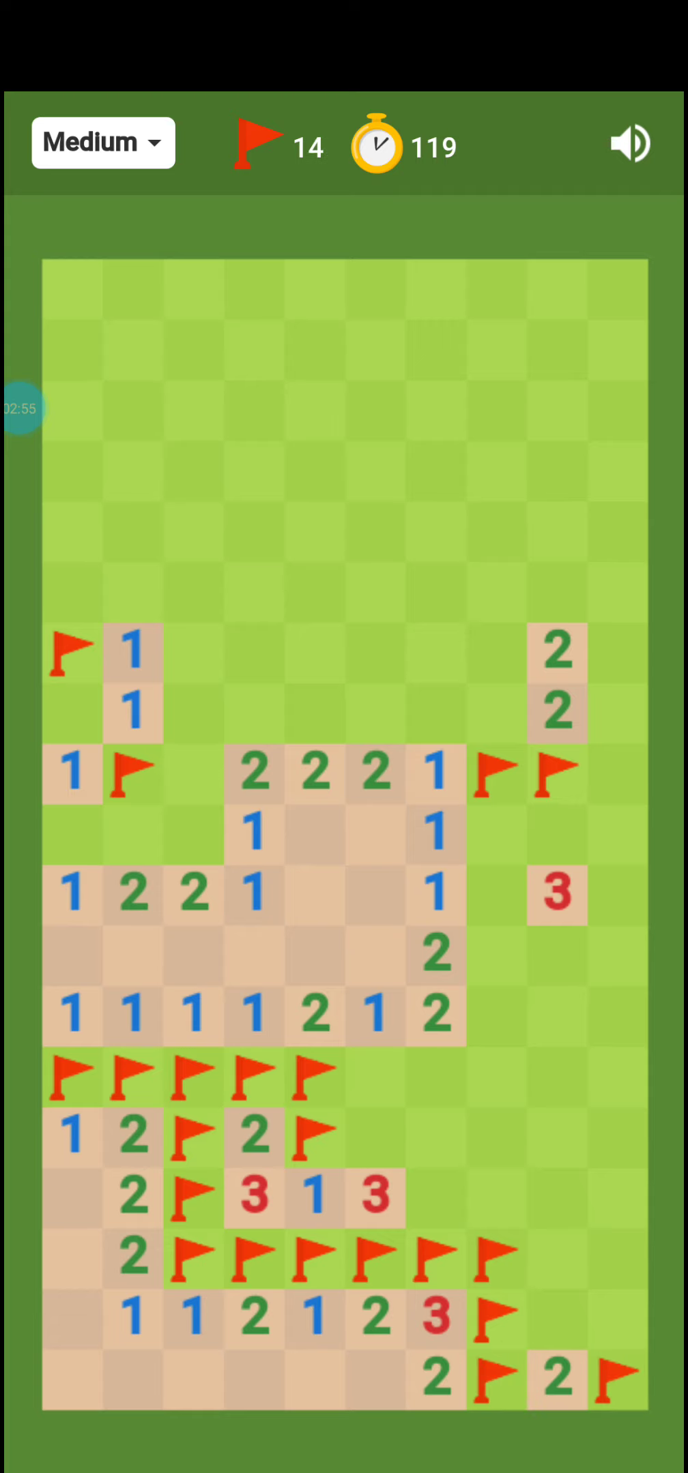
{"action": "left_click", "coordinate": [617, 1379]}
{"action": "left_click", "coordinate": [527, 1379]}
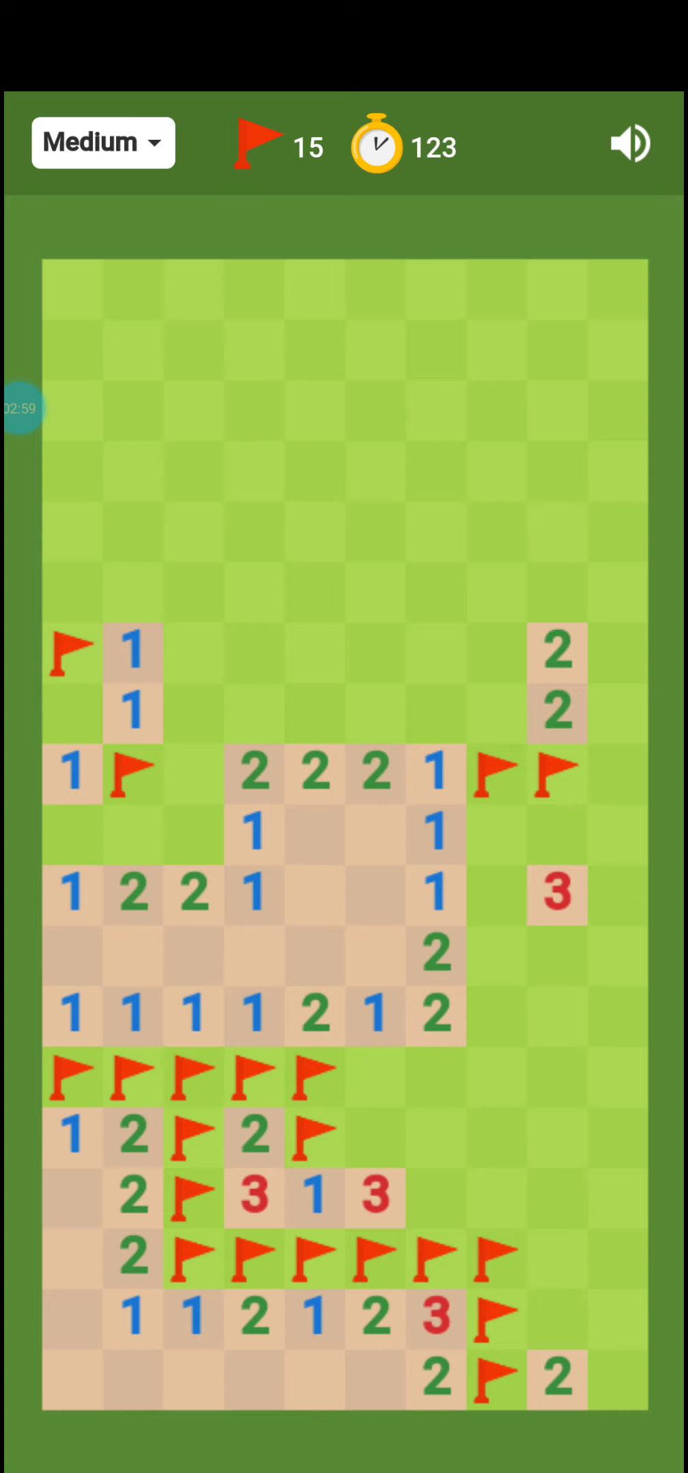
Step: Dig three right-column cells, revealing 2, 1 and 2
{"action": "left_click", "coordinate": [556, 1013]}
{"action": "left_click", "coordinate": [557, 927]}
{"action": "left_click", "coordinate": [557, 1138]}
{"action": "left_click", "coordinate": [557, 1047]}
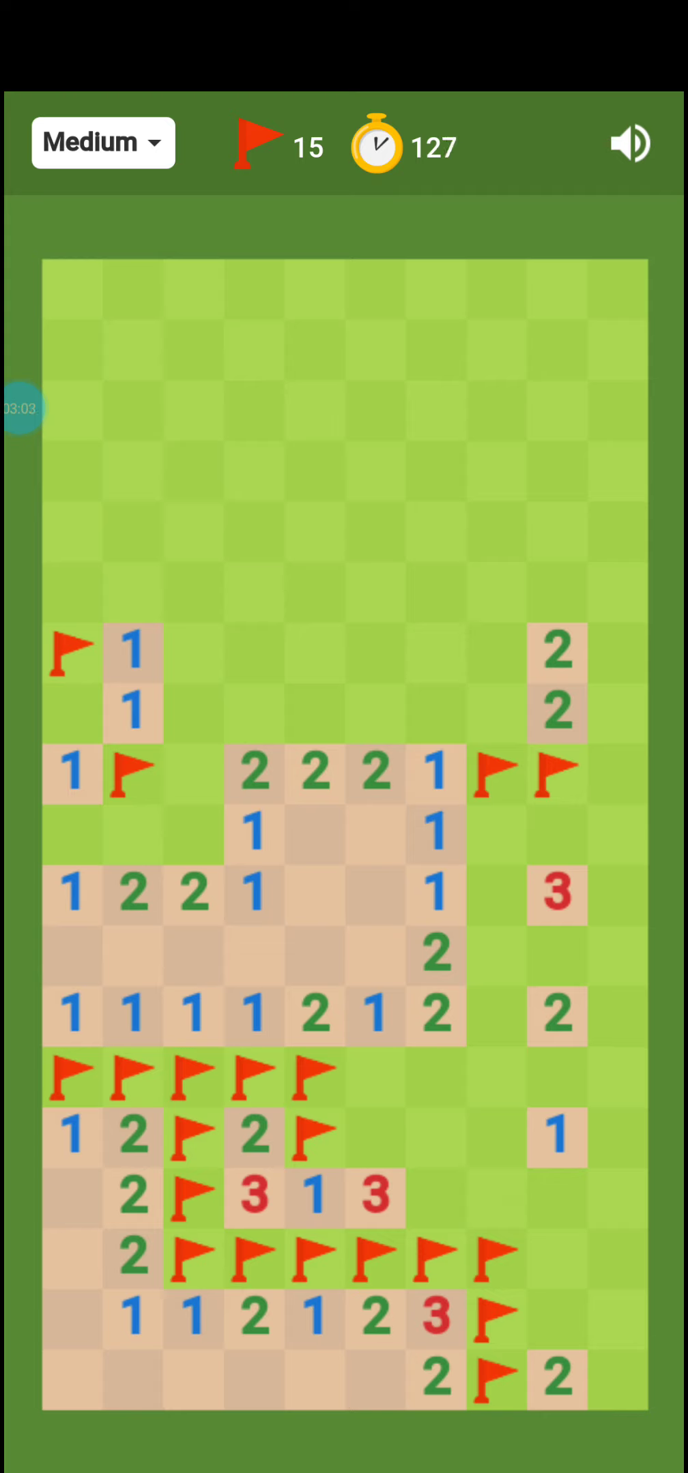
{"action": "left_click", "coordinate": [556, 1259]}
{"action": "left_click", "coordinate": [557, 1169]}
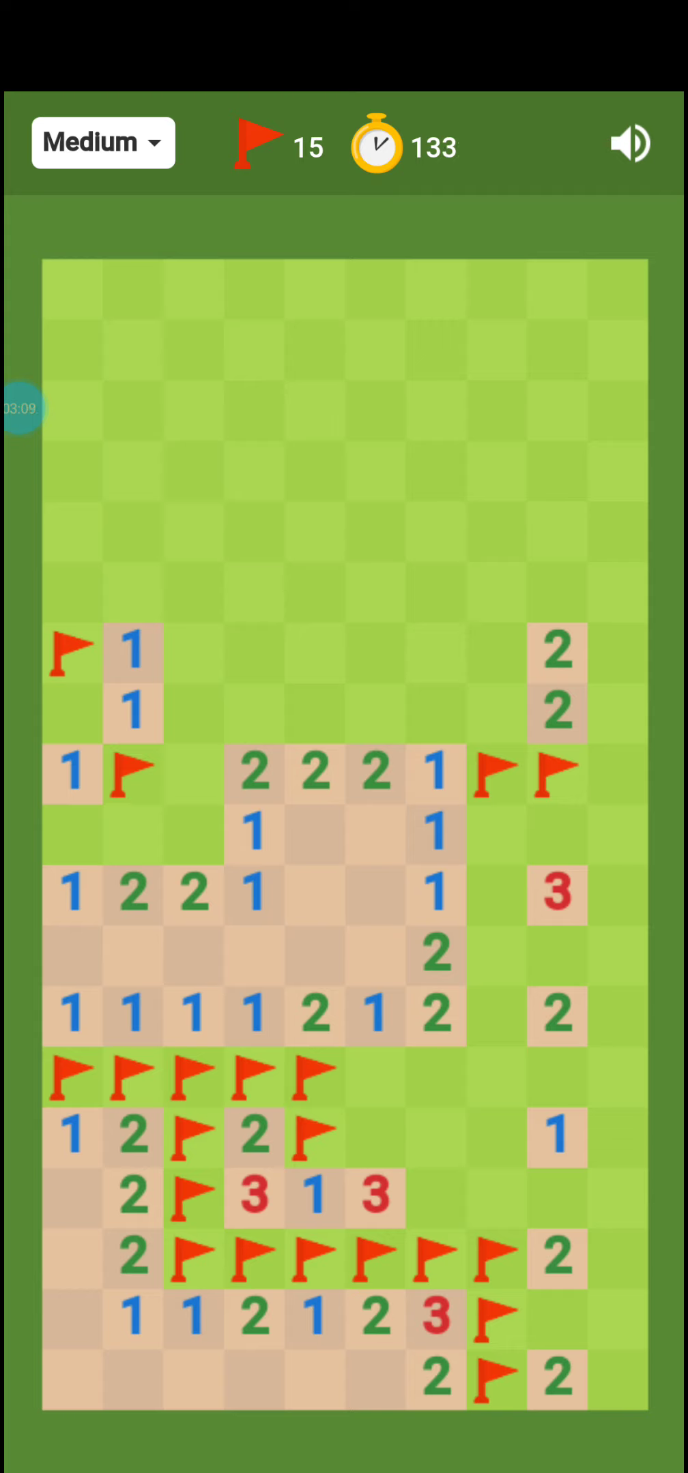
Step: Flag four more cells and dig the cell between them, revealing a red 3
{"action": "left_click", "coordinate": [434, 1076]}
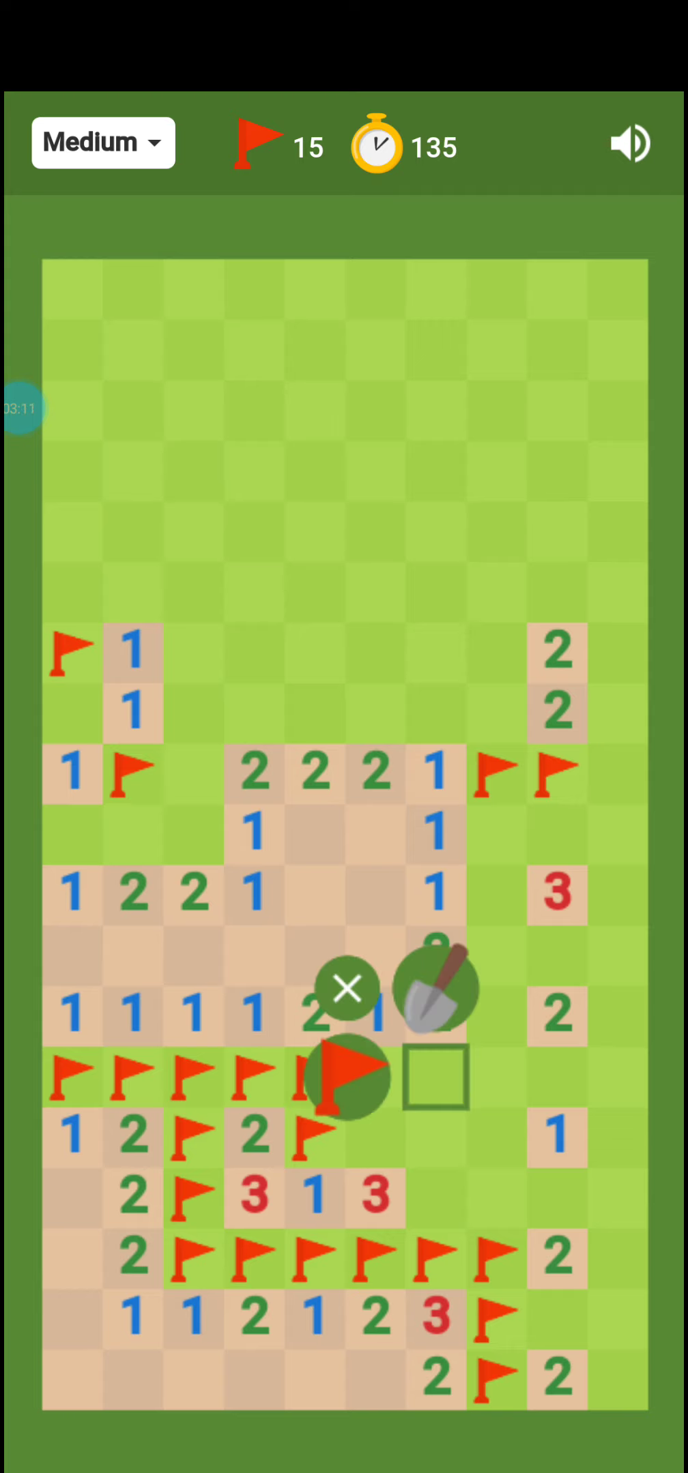
{"action": "left_click", "coordinate": [347, 1073]}
{"action": "left_click", "coordinate": [374, 1076]}
{"action": "left_click", "coordinate": [286, 1073]}
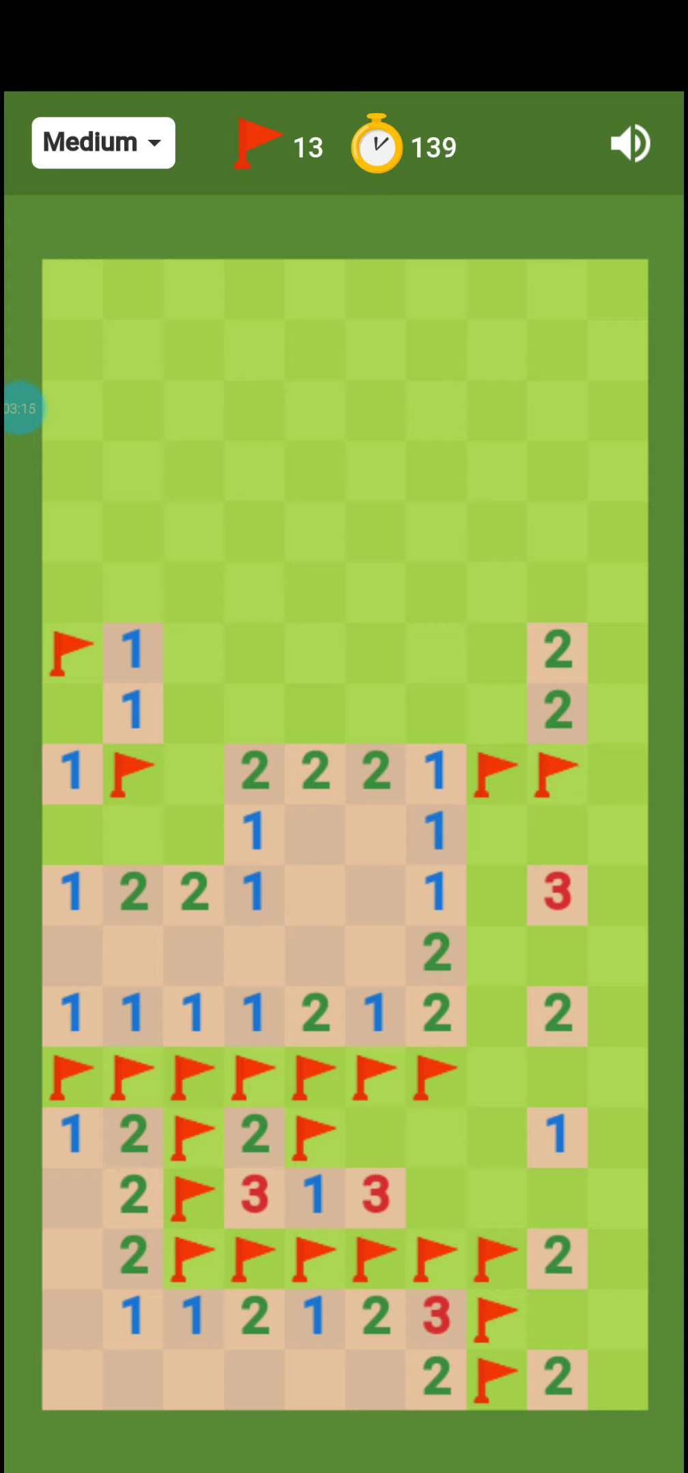
{"action": "left_click", "coordinate": [373, 1137]}
{"action": "left_click", "coordinate": [289, 1136]}
{"action": "left_click", "coordinate": [434, 1197]}
{"action": "left_click", "coordinate": [348, 1197]}
{"action": "left_click", "coordinate": [434, 1136]}
{"action": "left_click", "coordinate": [435, 1050]}
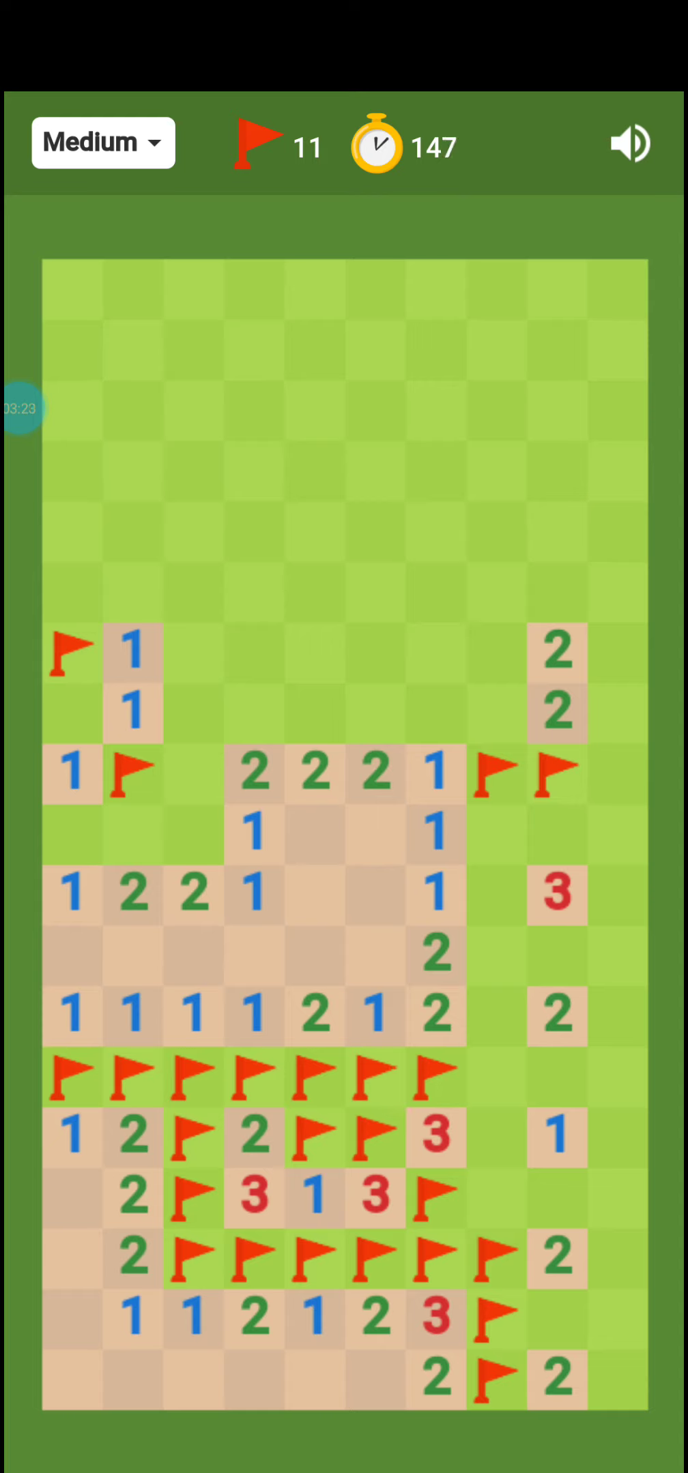
{"action": "left_click", "coordinate": [557, 1076]}
Step: Dig a right-side 1, then flag four cells in the column to its left
{"action": "left_click", "coordinate": [556, 981]}
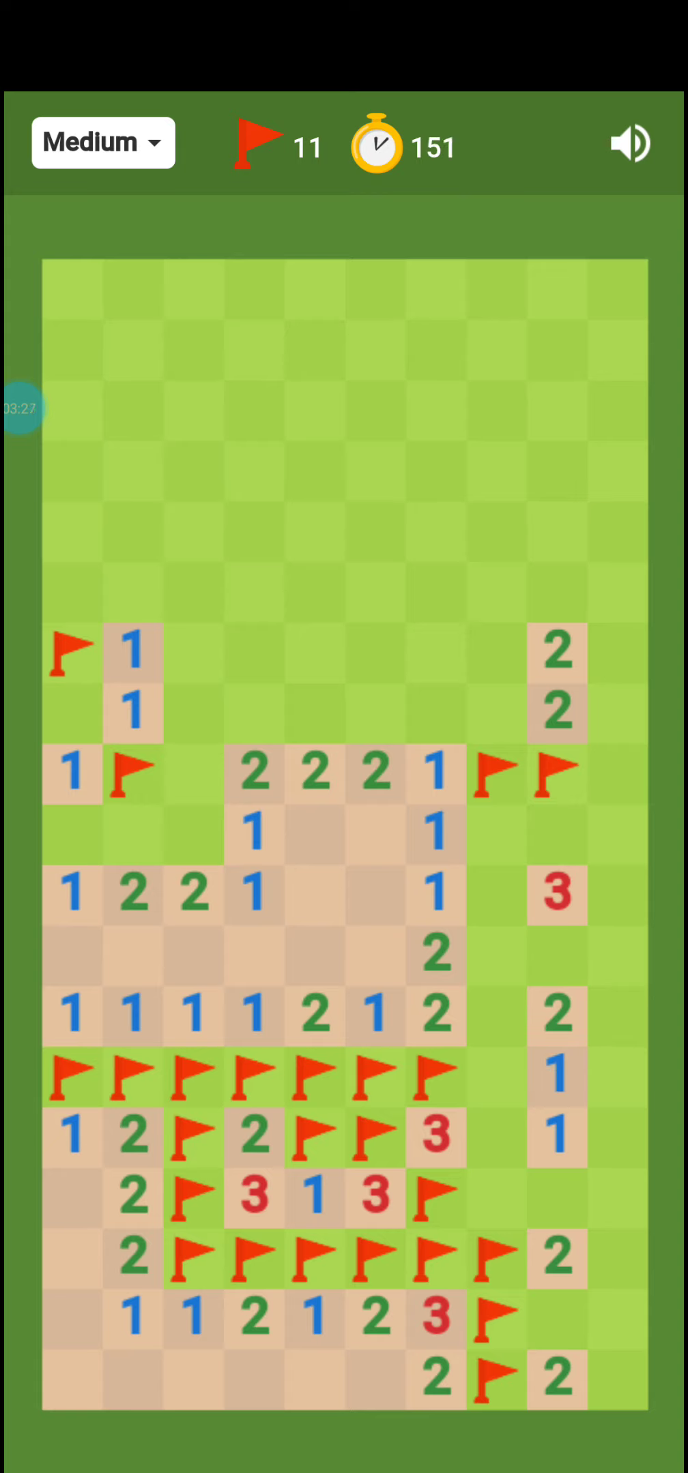
{"action": "left_click", "coordinate": [496, 1015]}
{"action": "left_click", "coordinate": [406, 1015]}
{"action": "left_click", "coordinate": [496, 955]}
{"action": "left_click", "coordinate": [406, 956]}
{"action": "left_click", "coordinate": [496, 894]}
{"action": "left_click", "coordinate": [407, 895]}
{"action": "left_click", "coordinate": [496, 835]}
{"action": "left_click", "coordinate": [407, 834]}
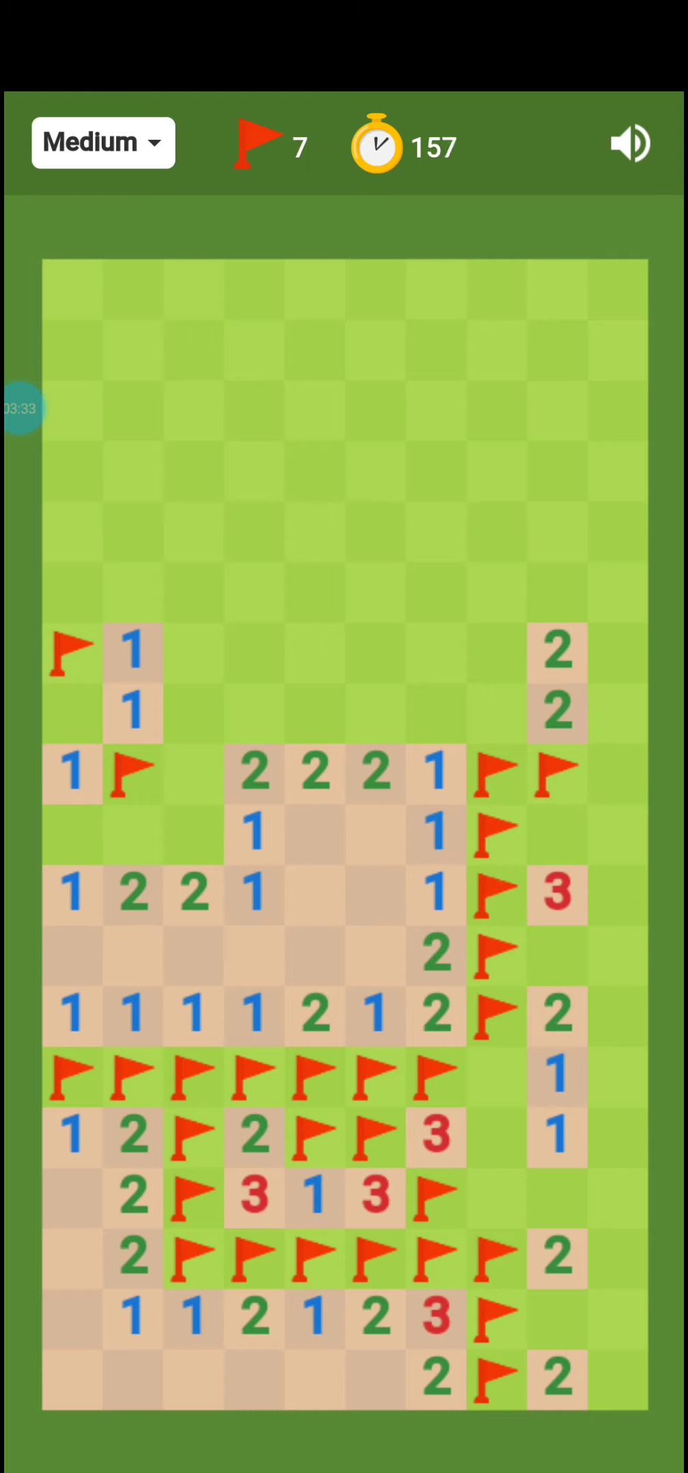
Step: Leave the cell left of the 1 unopened and dig a bottom-right tile, revealing a 2
{"action": "left_click", "coordinate": [495, 1076]}
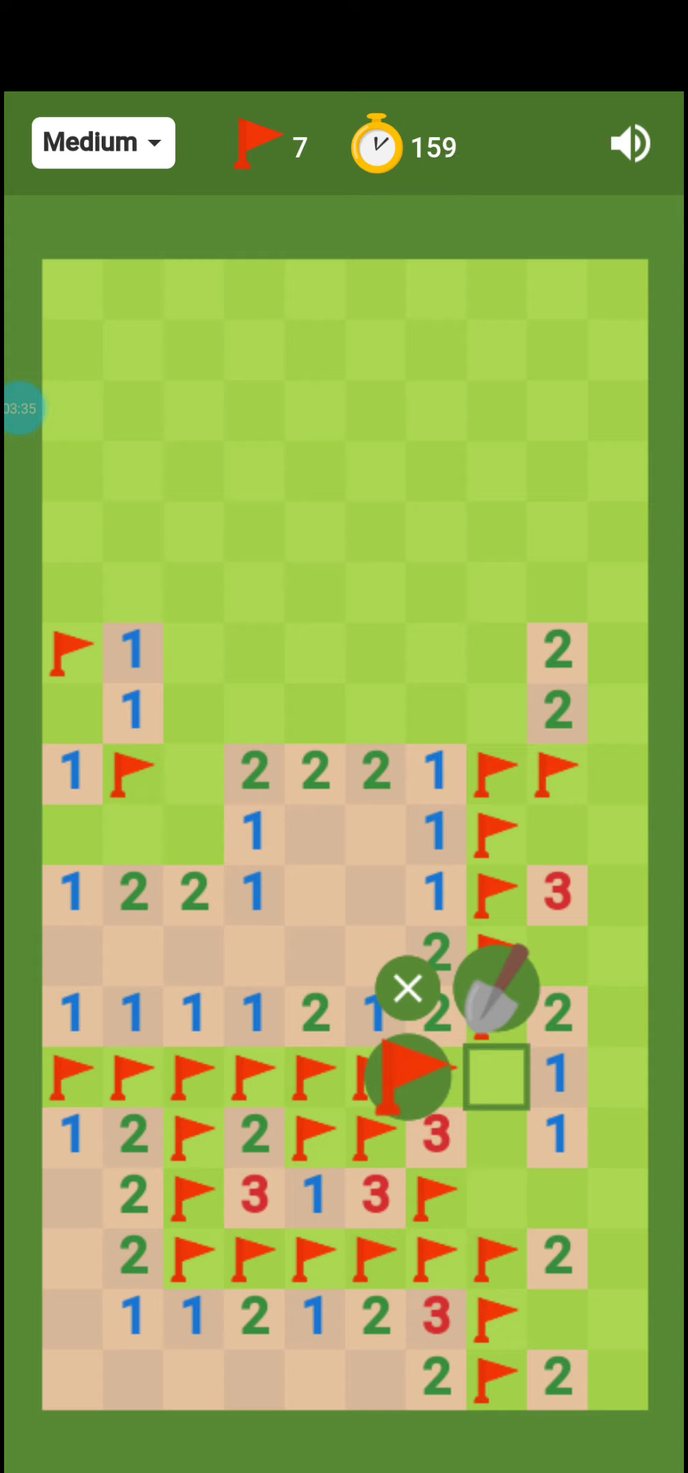
{"action": "left_click", "coordinate": [407, 989]}
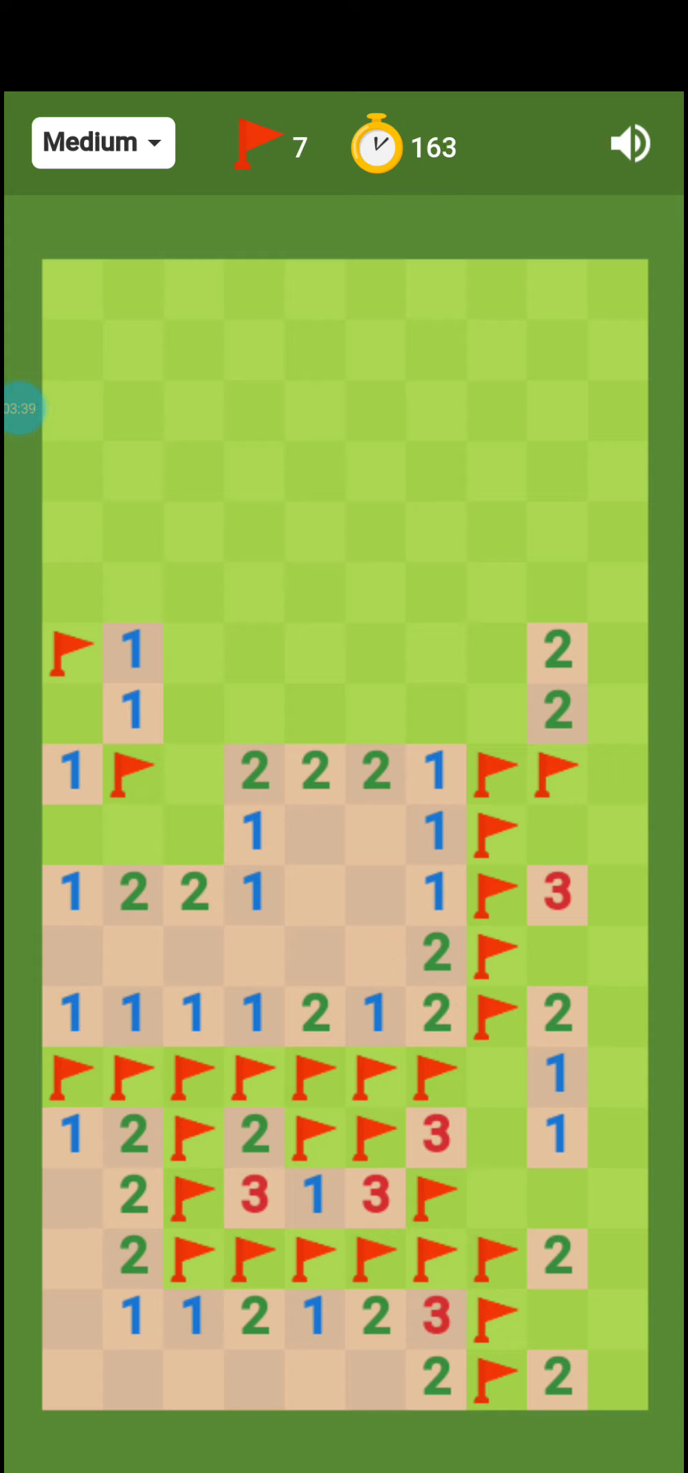
{"action": "left_click", "coordinate": [496, 1078]}
{"action": "left_click", "coordinate": [404, 988]}
{"action": "left_click", "coordinate": [557, 1320]}
{"action": "left_click", "coordinate": [466, 1232]}
{"action": "left_click", "coordinate": [557, 1321]}
{"action": "left_click", "coordinate": [557, 1232]}
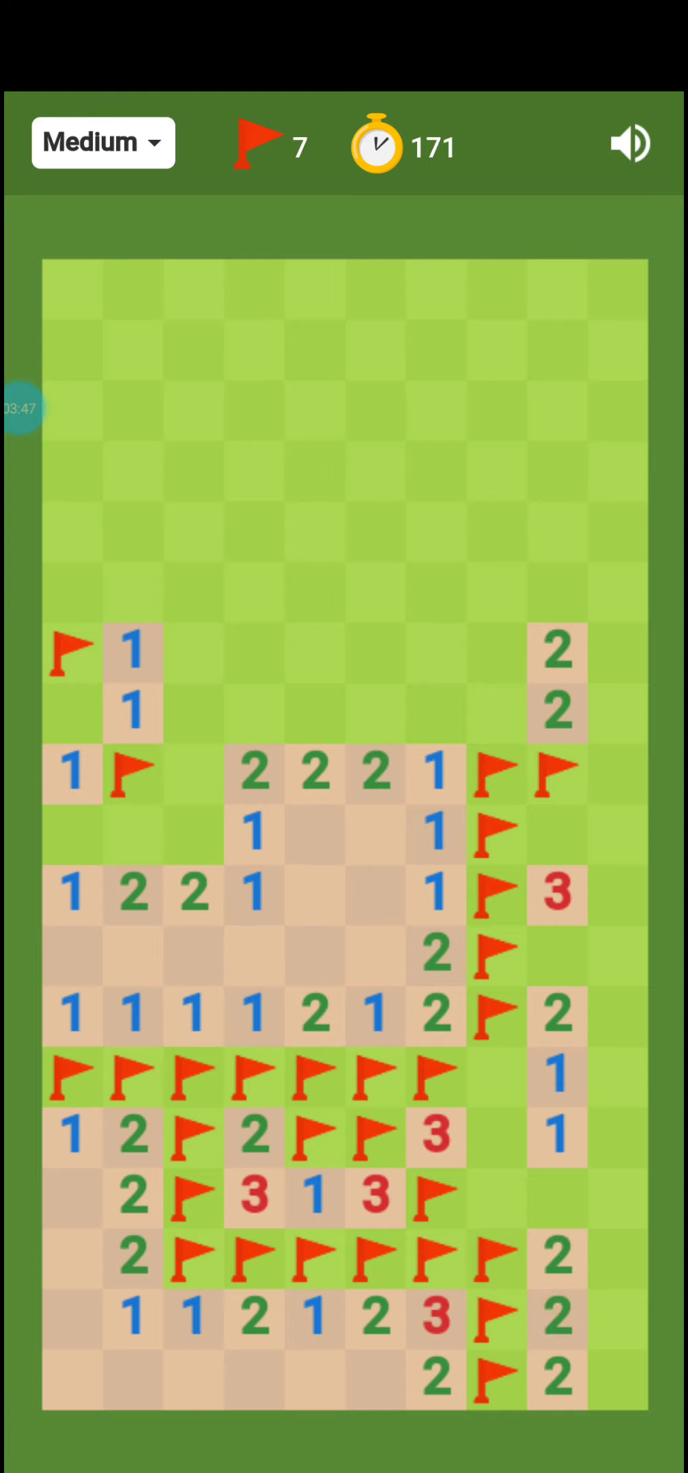
Step: Flag the three bottom right-edge tiles, then dig below the 1, revealing another 1
{"action": "left_click", "coordinate": [616, 1378]}
{"action": "left_click", "coordinate": [529, 1376]}
{"action": "left_click", "coordinate": [616, 1318]}
{"action": "left_click", "coordinate": [529, 1318]}
{"action": "left_click", "coordinate": [616, 1257]}
{"action": "left_click", "coordinate": [529, 1257]}
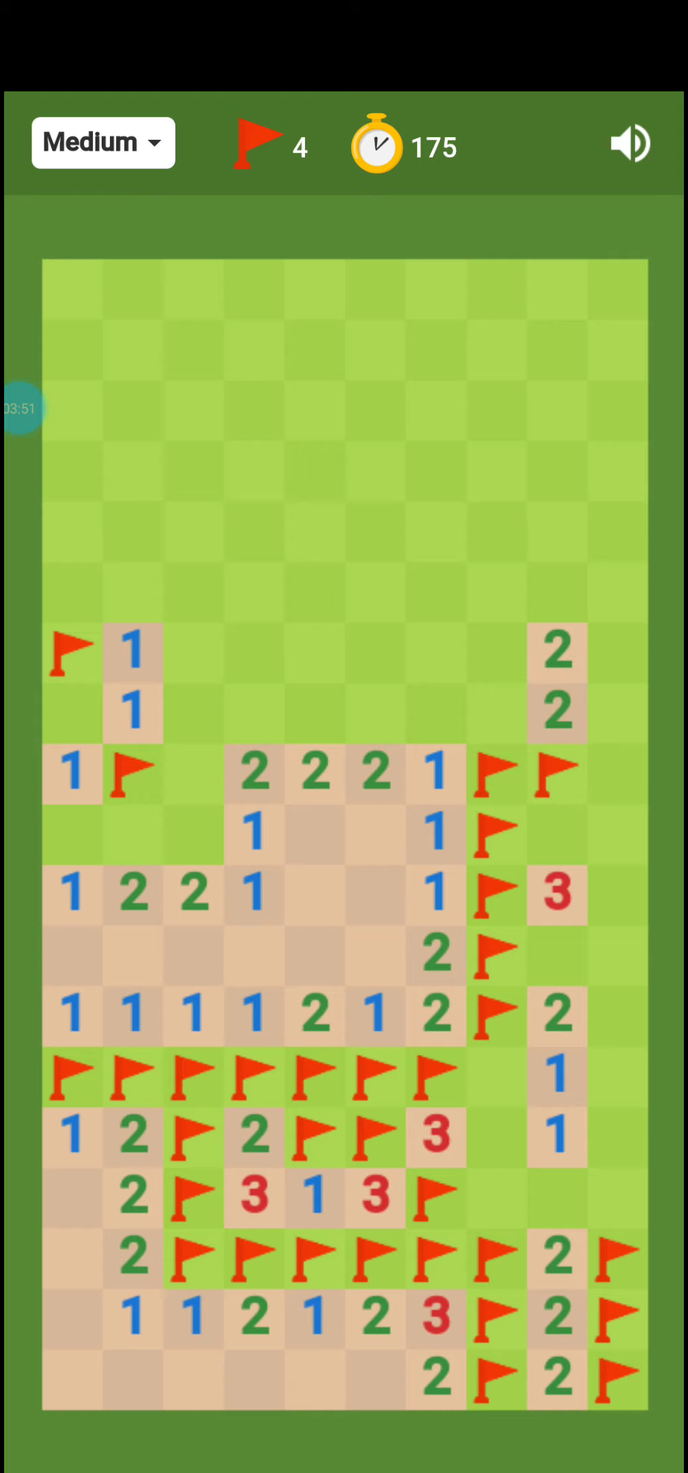
{"action": "left_click", "coordinate": [556, 1198]}
{"action": "left_click", "coordinate": [554, 1109]}
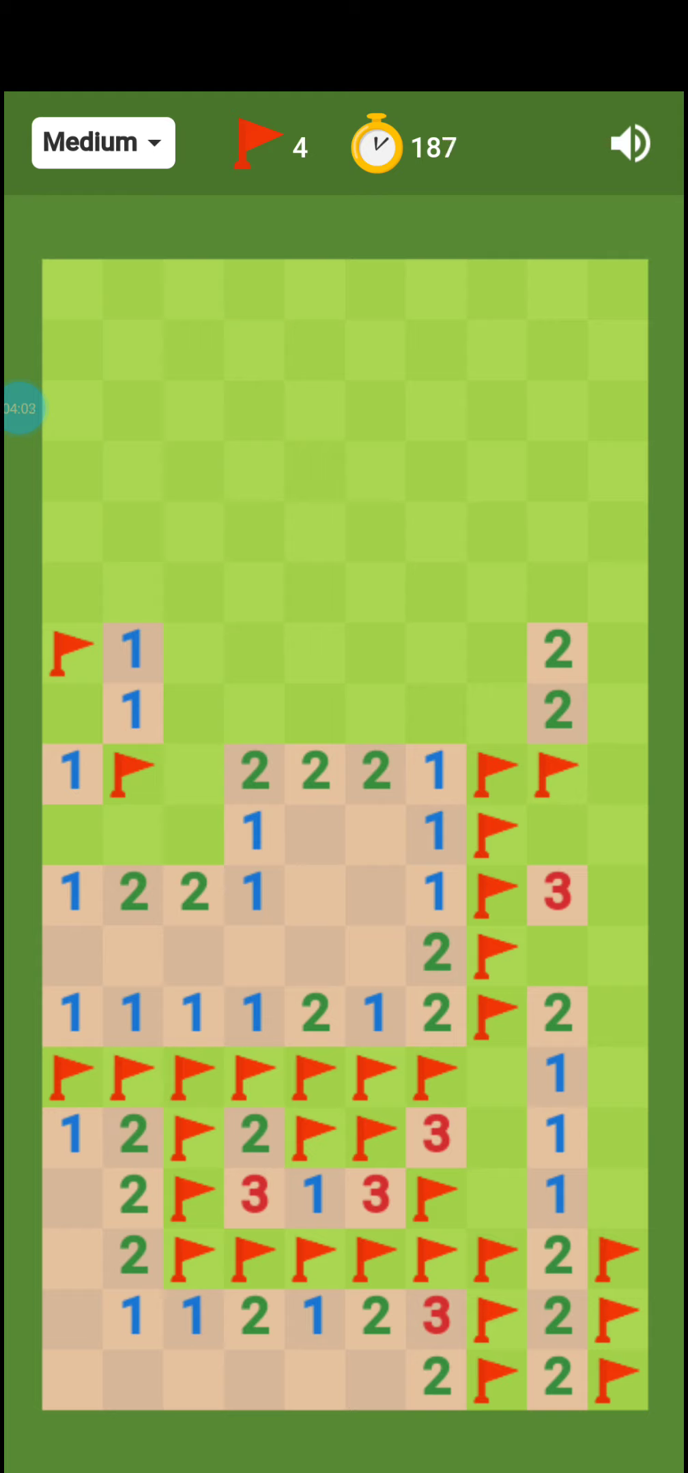
Step: Dig the tile beside the 3 to reveal a 2, then flag two hidden tiles below
{"action": "left_click", "coordinate": [496, 1135]}
{"action": "left_click", "coordinate": [496, 1075]}
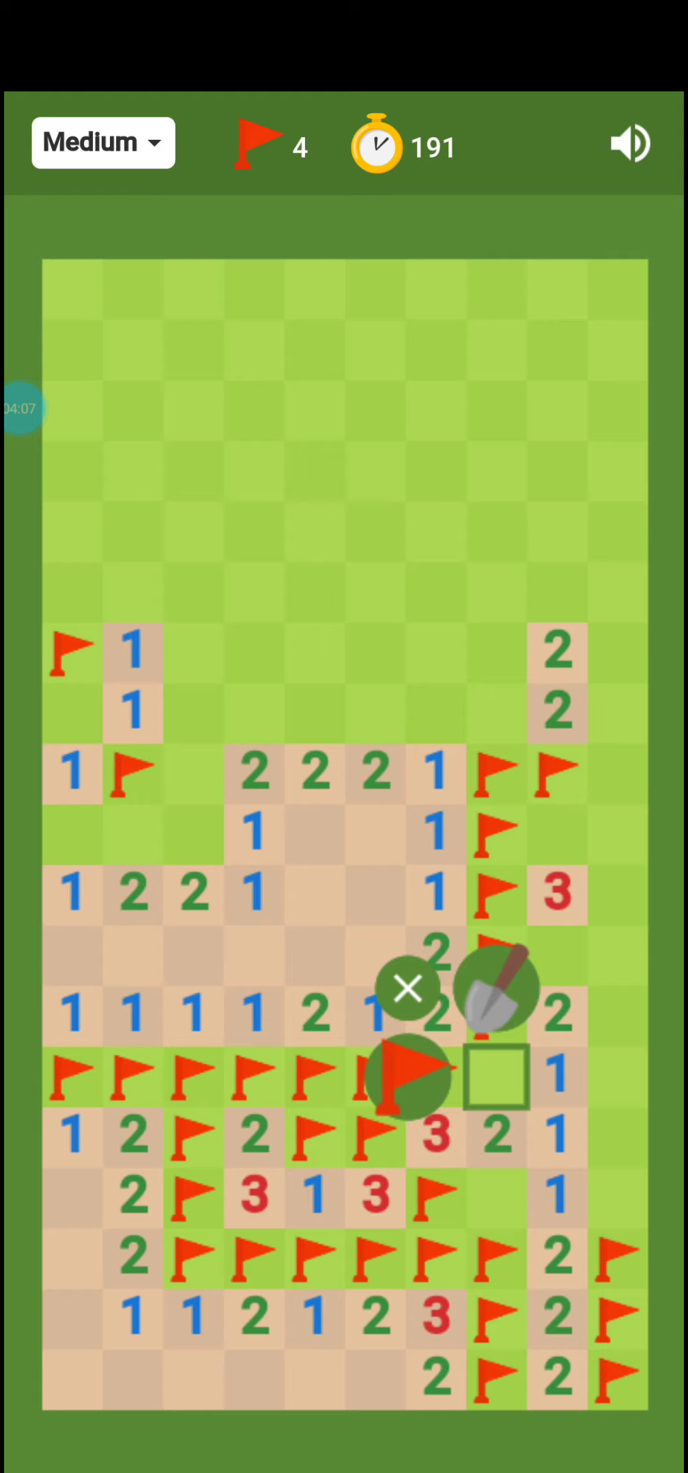
{"action": "left_click", "coordinate": [408, 1076]}
{"action": "left_click", "coordinate": [496, 1197]}
{"action": "left_click", "coordinate": [406, 1198]}
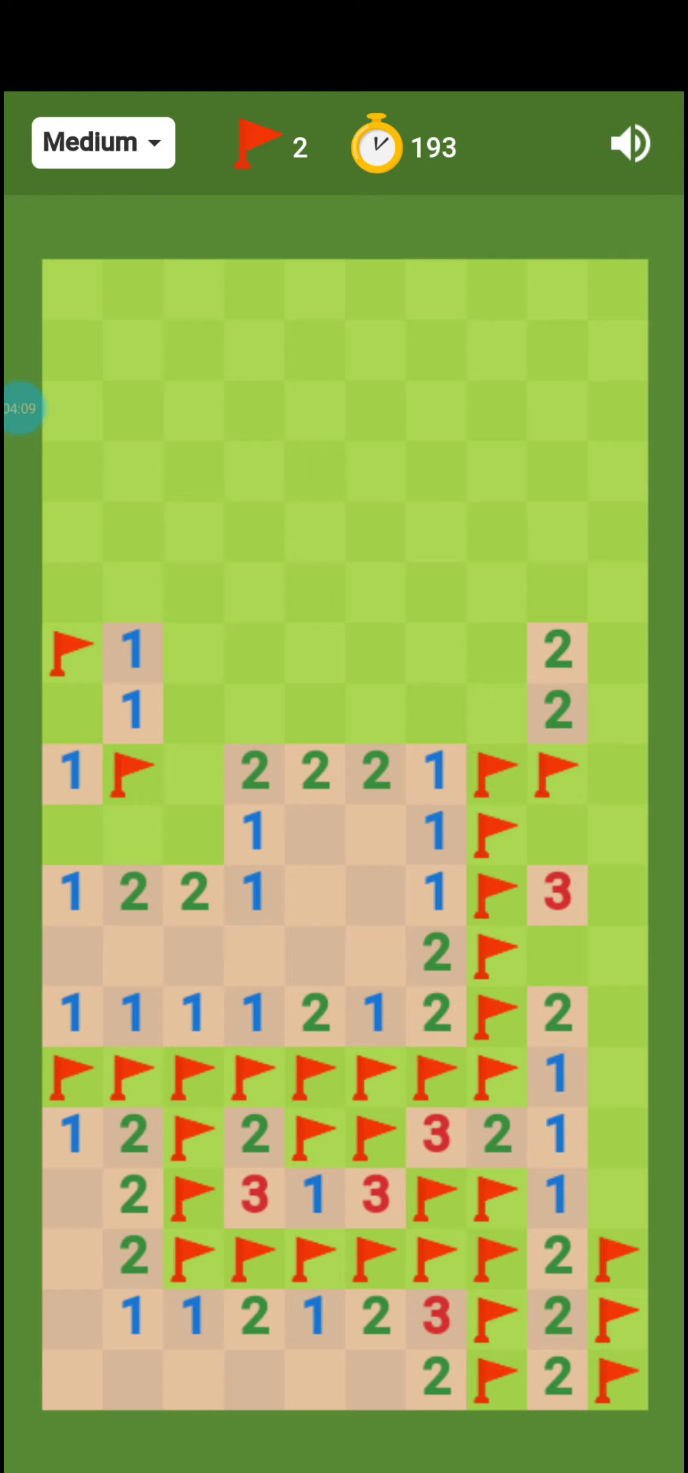
Step: Flag four tiles going up the right edge
{"action": "left_click", "coordinate": [617, 1198]}
{"action": "left_click", "coordinate": [526, 1195]}
{"action": "left_click", "coordinate": [617, 1135]}
{"action": "left_click", "coordinate": [529, 1133]}
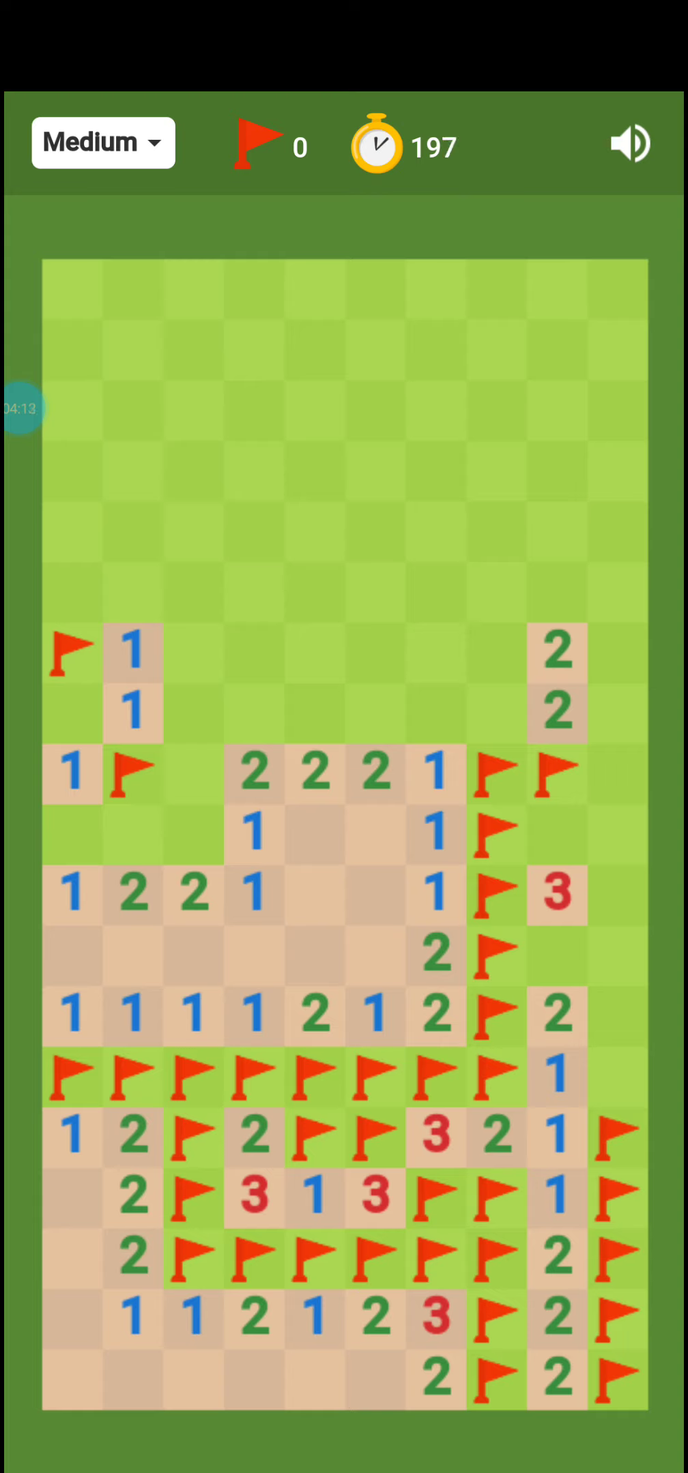
{"action": "left_click", "coordinate": [617, 1074]}
{"action": "left_click", "coordinate": [527, 1077]}
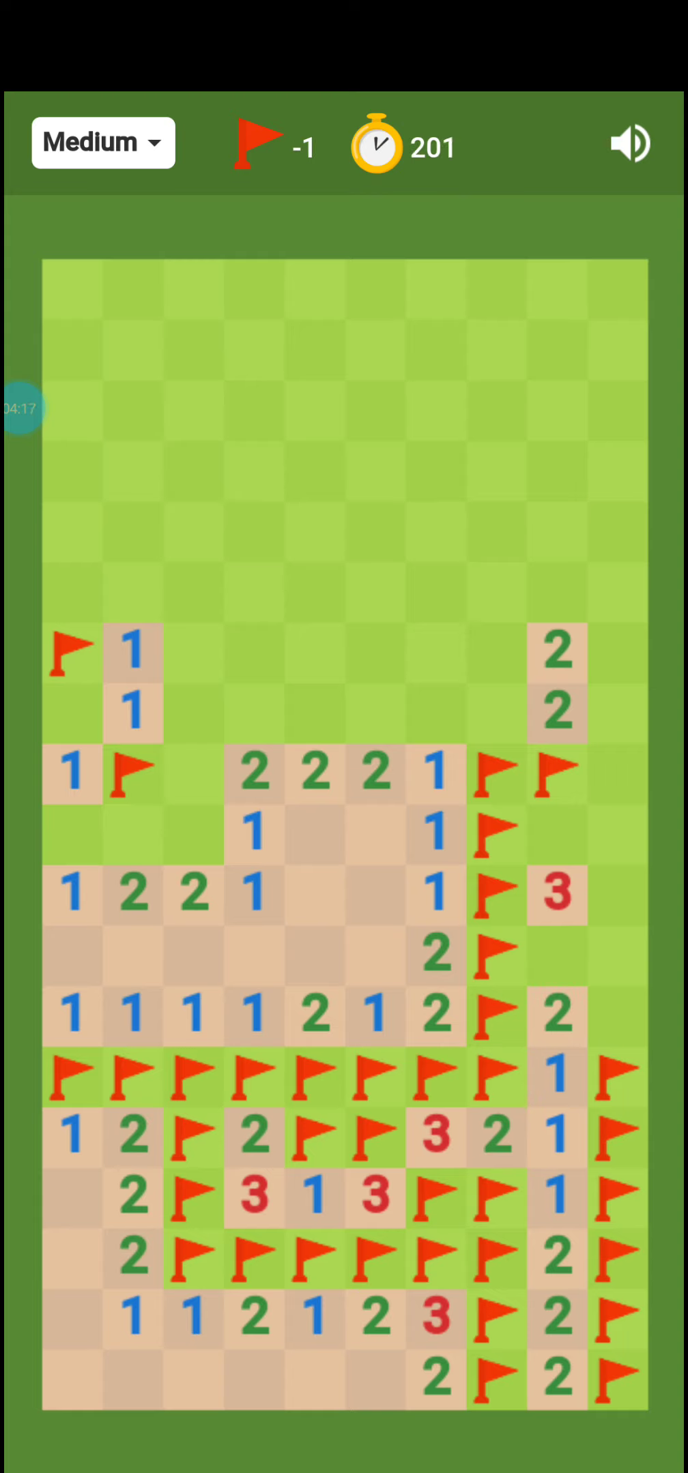
{"action": "left_click", "coordinate": [617, 1013]}
{"action": "left_click", "coordinate": [526, 1014]}
Step: Remove the flag from the topmost right-edge tile
{"action": "left_click", "coordinate": [618, 1013]}
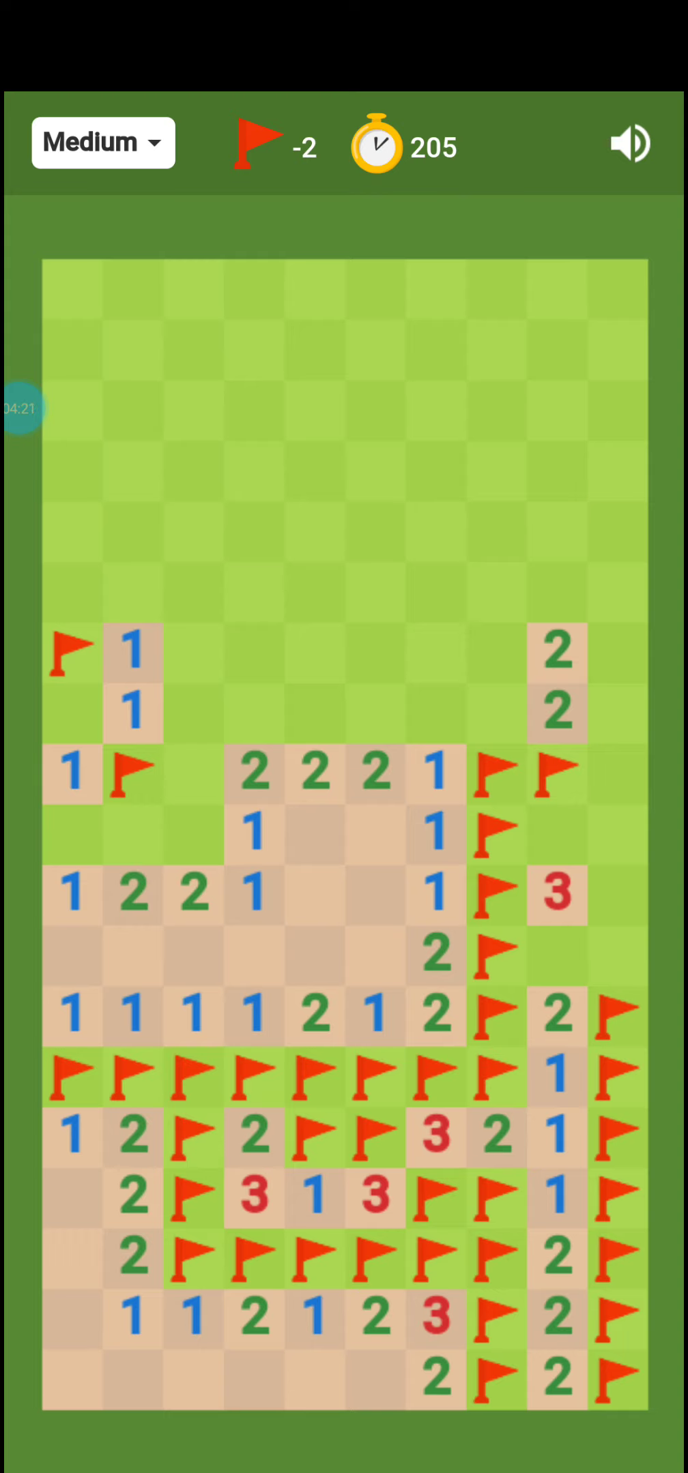
{"action": "left_click", "coordinate": [618, 1013]}
{"action": "left_click", "coordinate": [529, 927]}
{"action": "left_click", "coordinate": [617, 1013]}
{"action": "left_click", "coordinate": [617, 1013]}
{"action": "left_click", "coordinate": [528, 1015]}
Step: Unflag the left-edge tile, then flag it again
{"action": "left_click", "coordinate": [72, 653]}
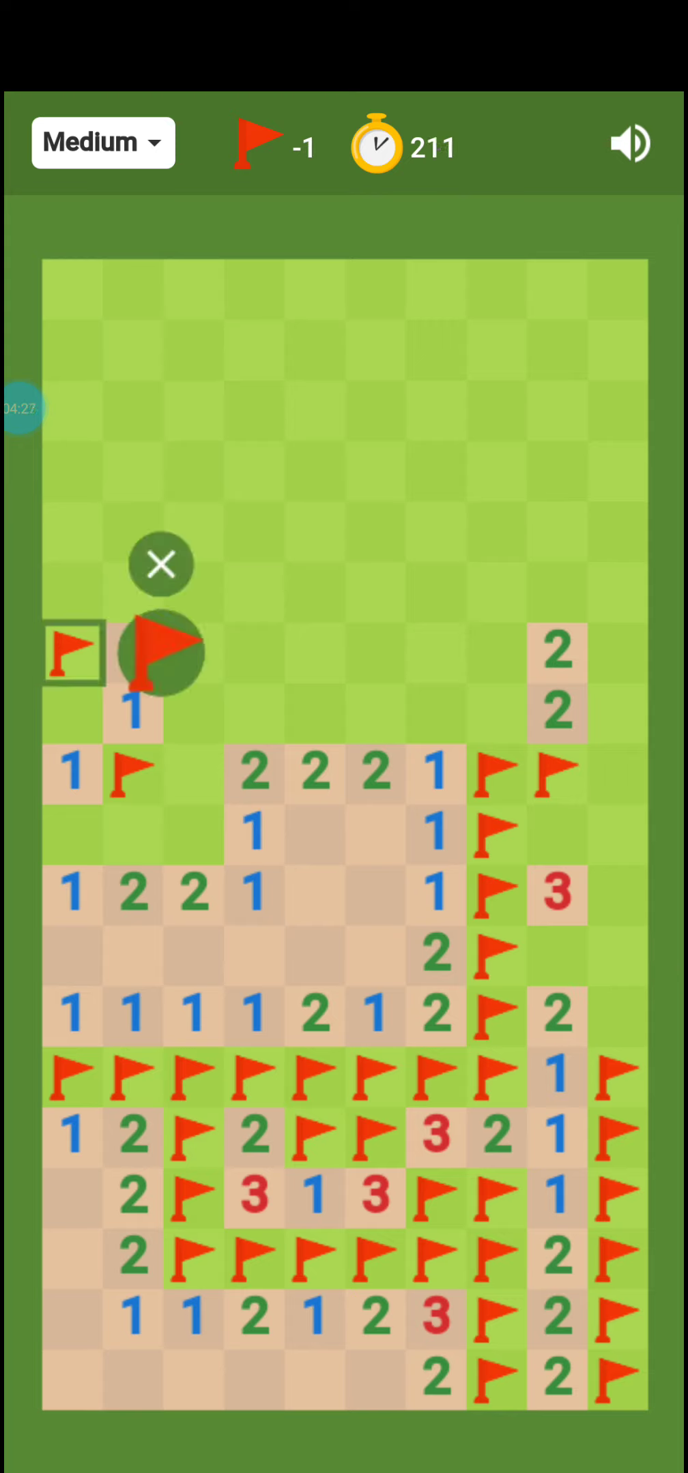
{"action": "left_click", "coordinate": [161, 650]}
{"action": "left_click", "coordinate": [72, 652]}
{"action": "left_click", "coordinate": [161, 650]}
Step: Remove the three leftmost flags from the long flagged row
{"action": "left_click", "coordinate": [134, 1073]}
{"action": "left_click", "coordinate": [193, 1074]}
{"action": "left_click", "coordinate": [133, 1074]}
{"action": "left_click", "coordinate": [193, 1074]}
{"action": "left_click", "coordinate": [104, 1074]}
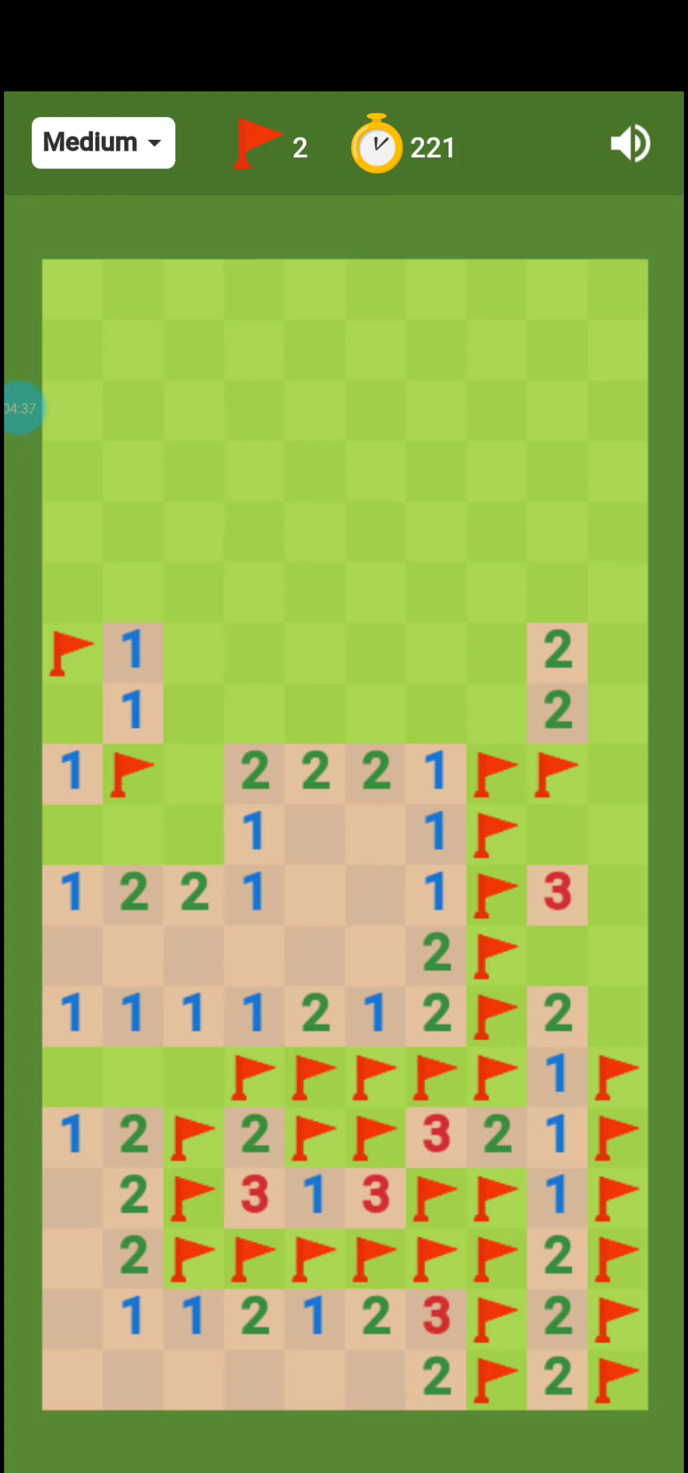
Step: Dig two right-column tiles, revealing two red 3s
{"action": "left_click", "coordinate": [557, 590]}
{"action": "left_click", "coordinate": [556, 504]}
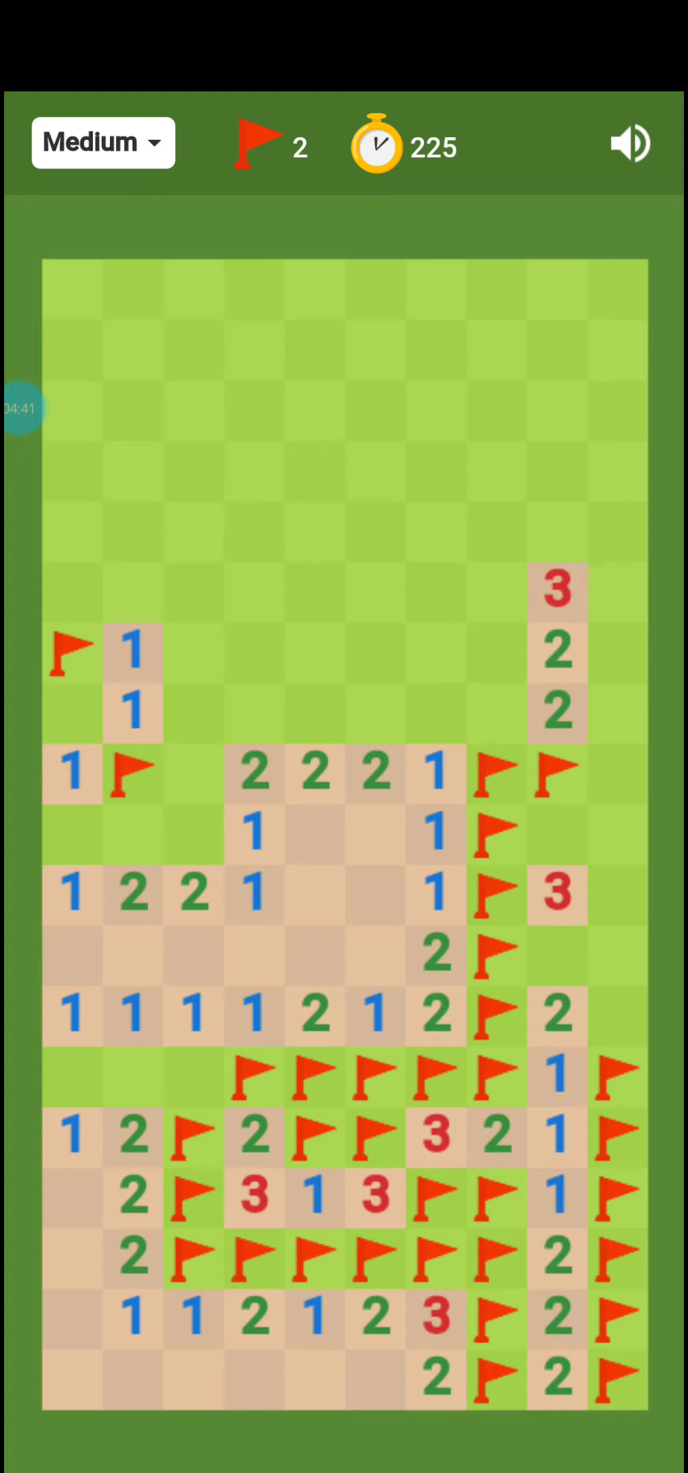
{"action": "left_click", "coordinate": [556, 950]}
{"action": "left_click", "coordinate": [556, 864]}
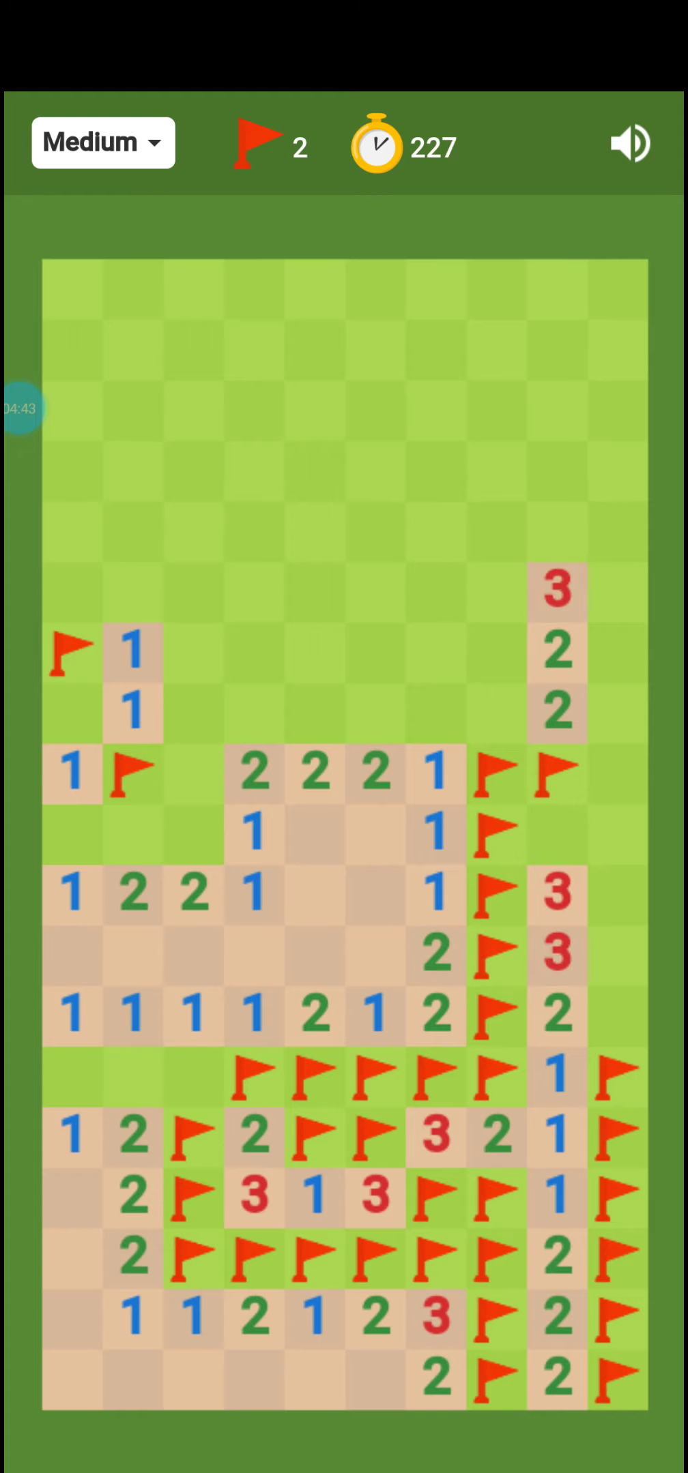
Step: Flag one right-edge tile, then unflag the bottom-right corner and the two tiles above it
{"action": "left_click", "coordinate": [617, 1013]}
{"action": "left_click", "coordinate": [527, 1021]}
{"action": "left_click", "coordinate": [618, 952]}
{"action": "left_click", "coordinate": [617, 1376]}
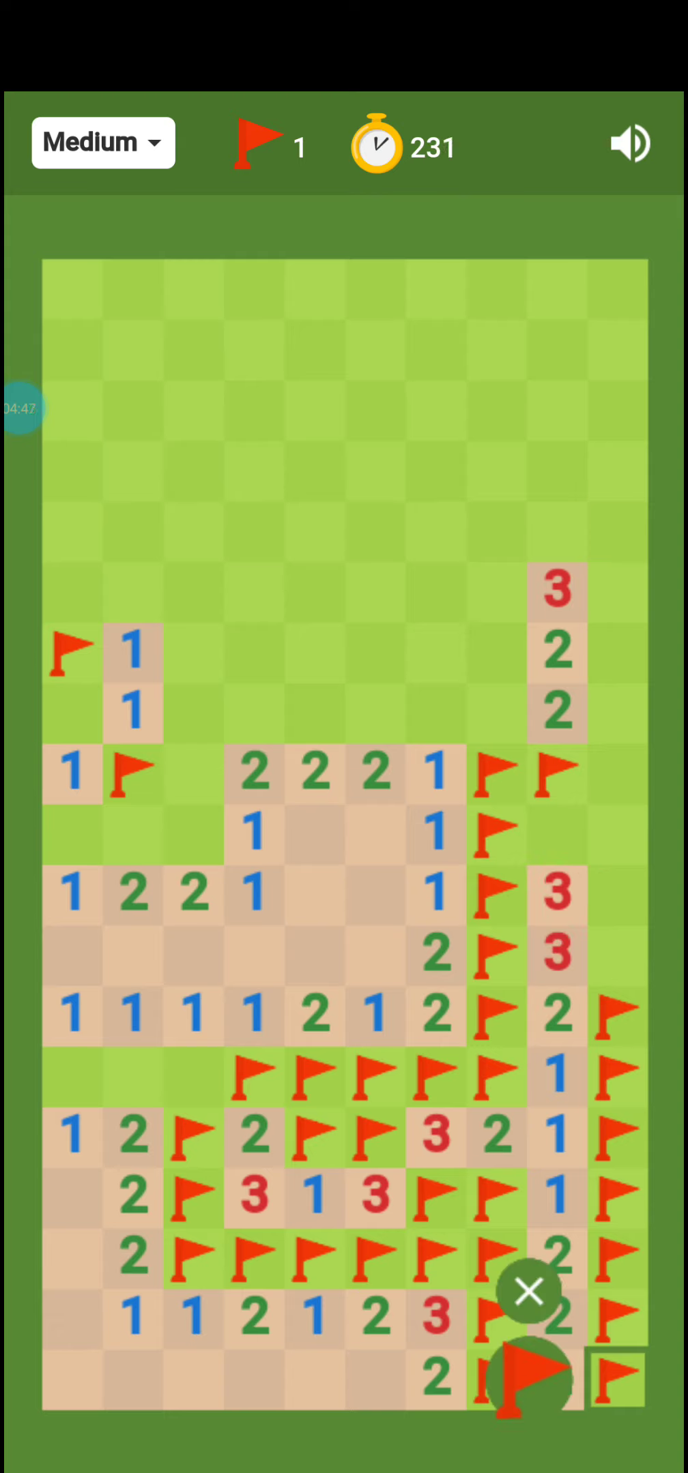
{"action": "left_click", "coordinate": [527, 1376]}
{"action": "left_click", "coordinate": [618, 1312]}
{"action": "left_click", "coordinate": [527, 1312]}
{"action": "left_click", "coordinate": [617, 1253]}
{"action": "left_click", "coordinate": [526, 1252]}
Step: Remove the remaining four flags up the right edge
{"action": "left_click", "coordinate": [617, 1197]}
{"action": "left_click", "coordinate": [526, 1198]}
{"action": "left_click", "coordinate": [617, 1137]}
{"action": "left_click", "coordinate": [527, 1137]}
{"action": "left_click", "coordinate": [617, 1077]}
{"action": "left_click", "coordinate": [526, 1077]}
{"action": "left_click", "coordinate": [618, 1013]}
{"action": "left_click", "coordinate": [527, 1013]}
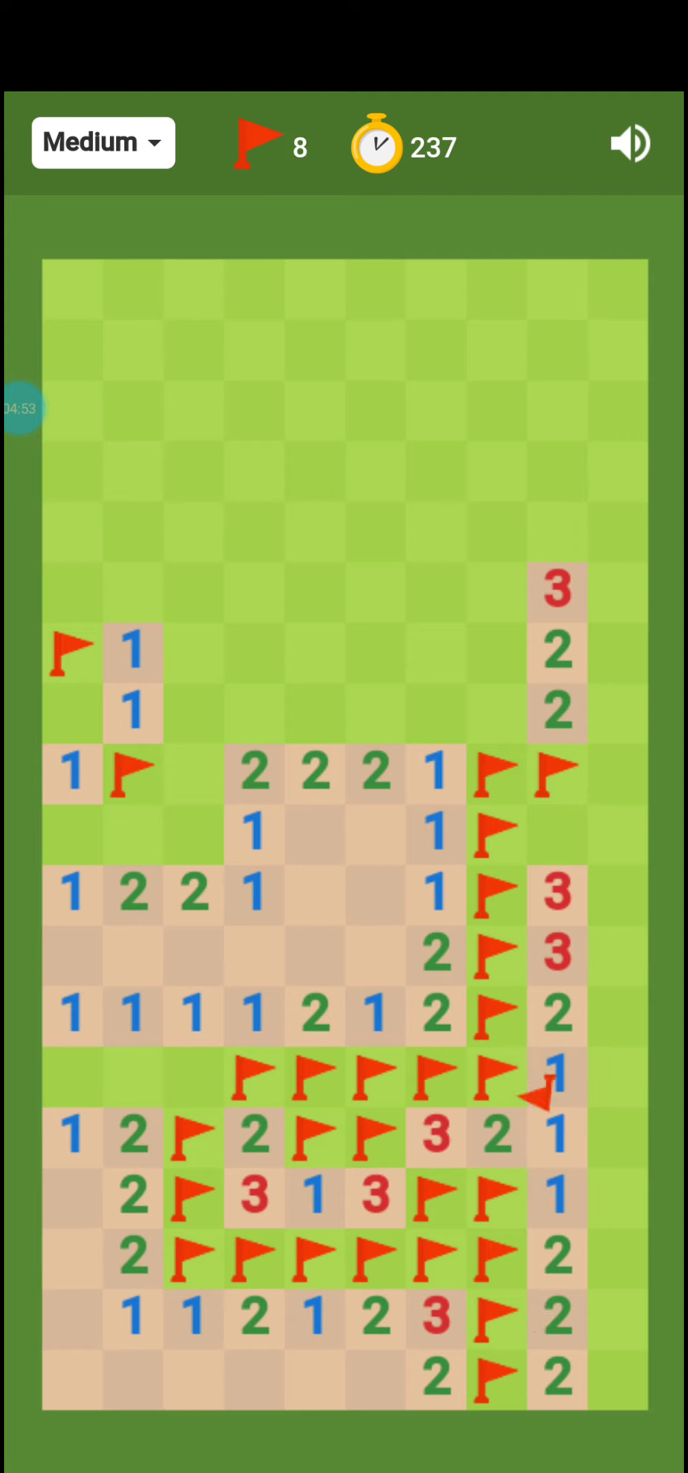
Step: Dig the hidden upper-middle tile, revealing a 3
{"action": "left_click", "coordinate": [436, 652]}
{"action": "left_click", "coordinate": [435, 563]}
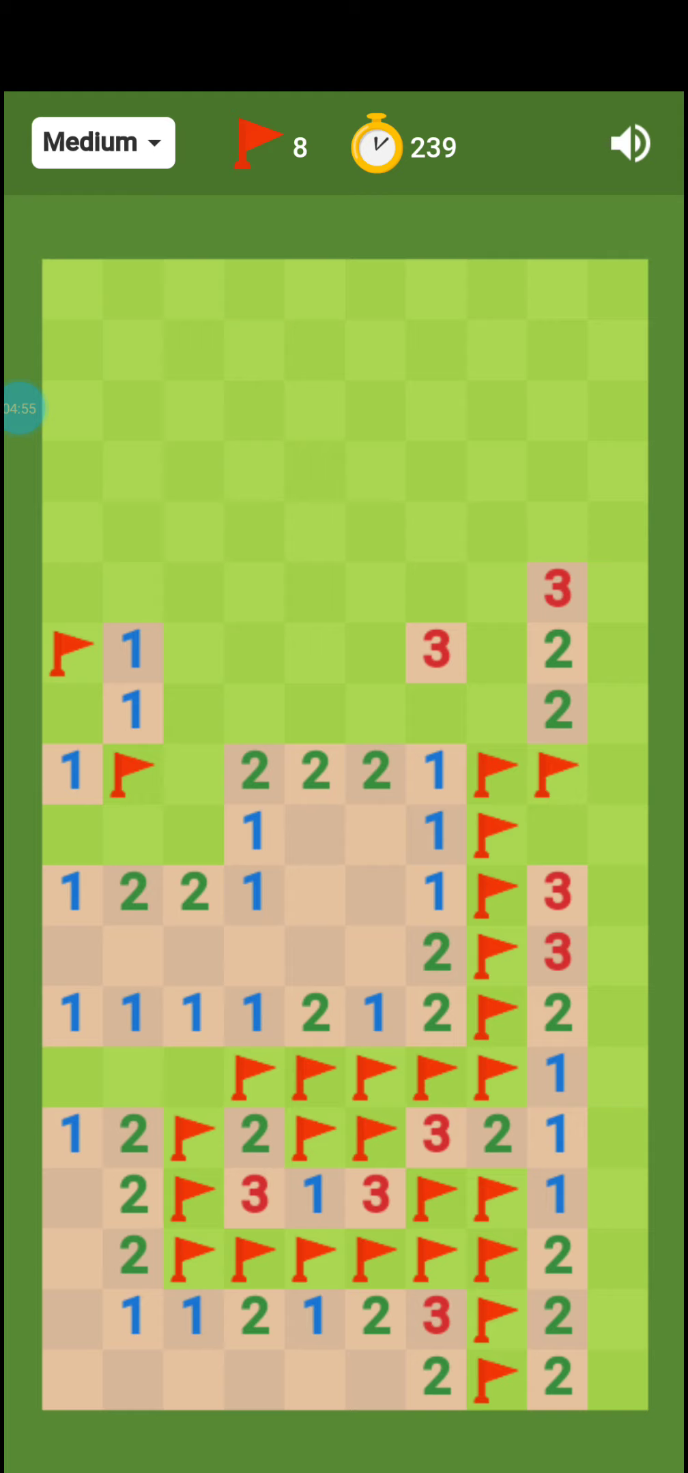
{"action": "left_click", "coordinate": [375, 651]}
Step: Dig beside the 3 to reveal a 4, then flag the tiles below the 4 and the 3
{"action": "left_click", "coordinate": [375, 562]}
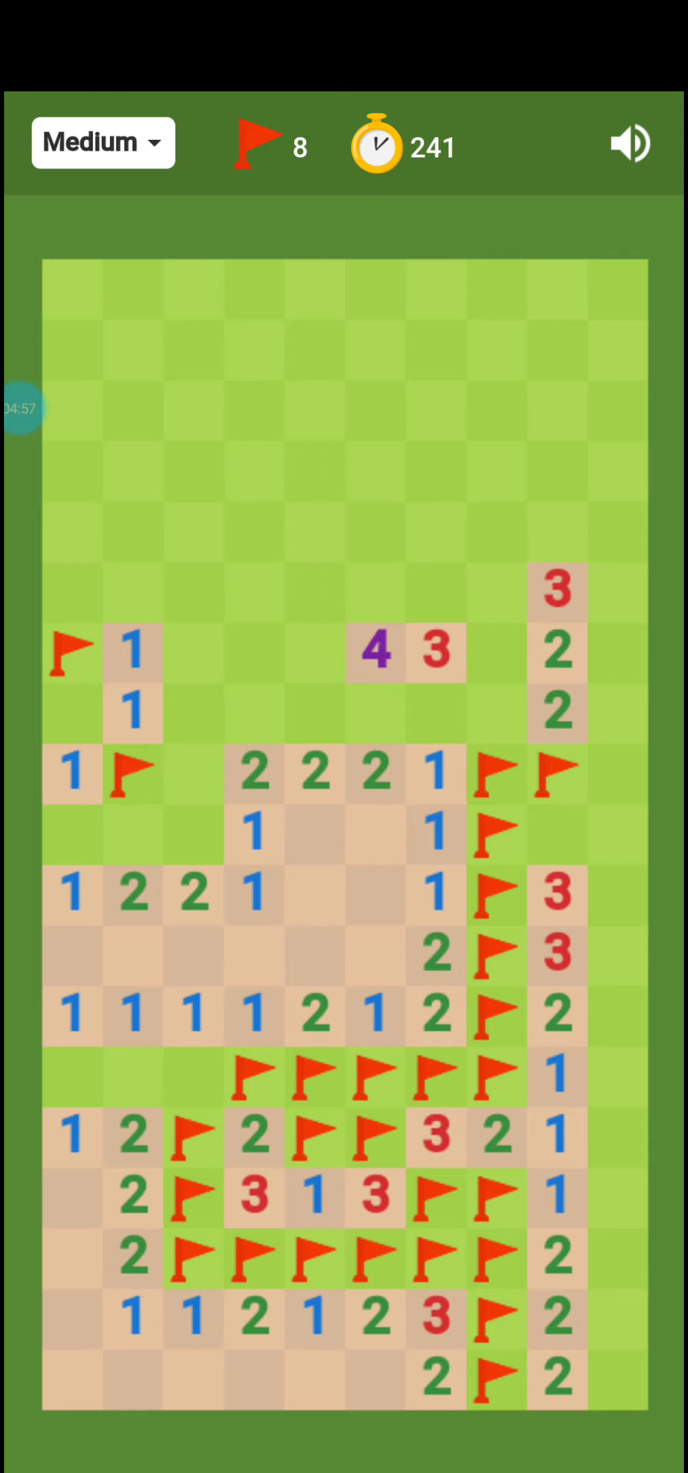
{"action": "left_click", "coordinate": [375, 711]}
{"action": "left_click", "coordinate": [287, 709]}
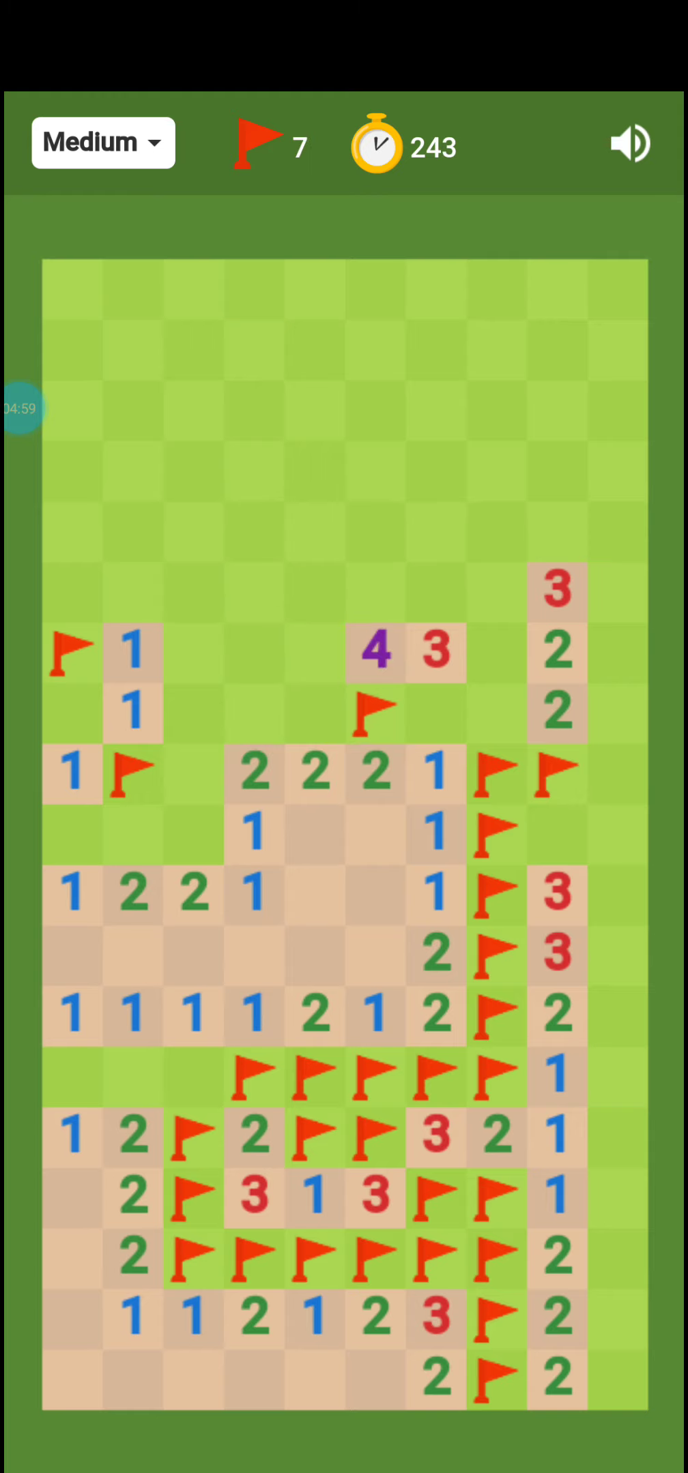
{"action": "left_click", "coordinate": [435, 711]}
{"action": "left_click", "coordinate": [345, 710]}
Step: Flag the tiles above, left of, and below-left of the 4
{"action": "left_click", "coordinate": [375, 593]}
{"action": "left_click", "coordinate": [286, 591]}
{"action": "left_click", "coordinate": [315, 651]}
{"action": "left_click", "coordinate": [226, 651]}
{"action": "left_click", "coordinate": [315, 711]}
{"action": "left_click", "coordinate": [227, 712]}
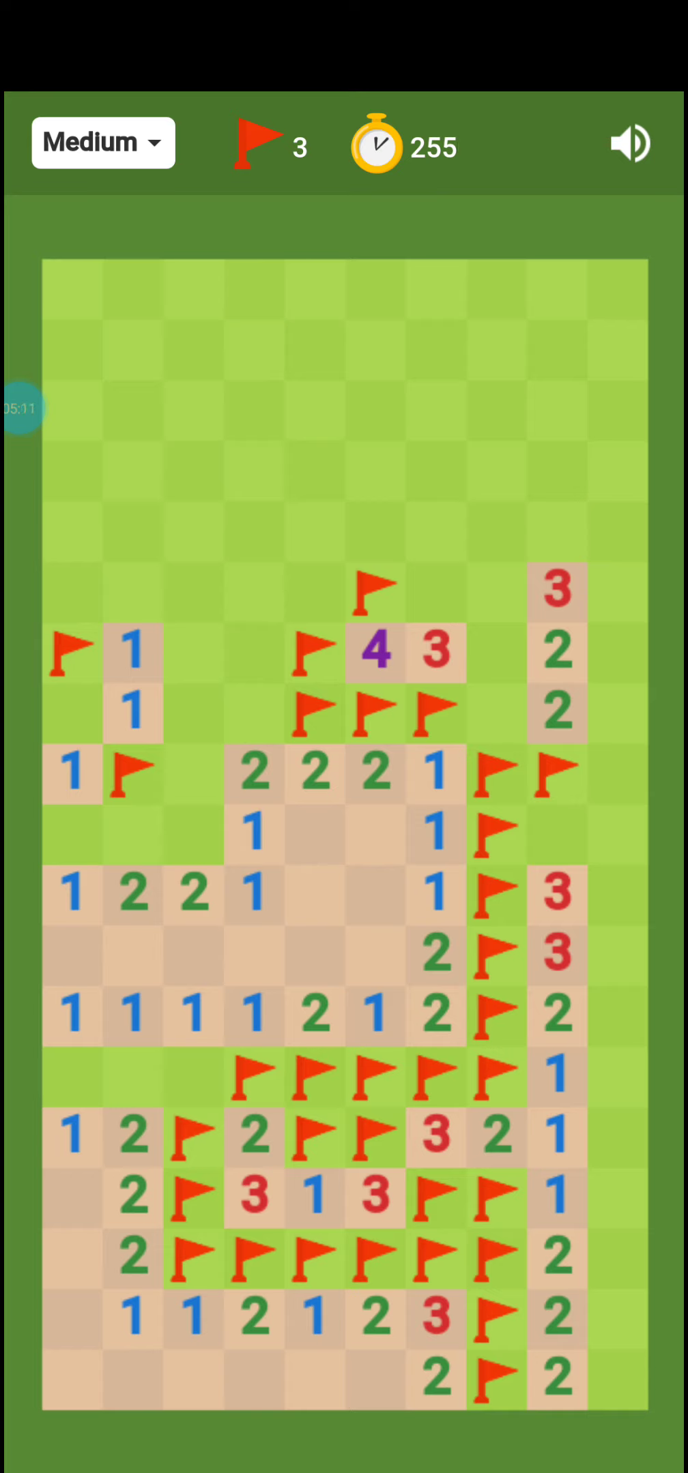
{"action": "left_click", "coordinate": [313, 708]}
Step: Dig a hidden tile higher up, revealing a 1
{"action": "left_click", "coordinate": [435, 470]}
{"action": "left_click", "coordinate": [435, 382]}
{"action": "left_click", "coordinate": [556, 532]}
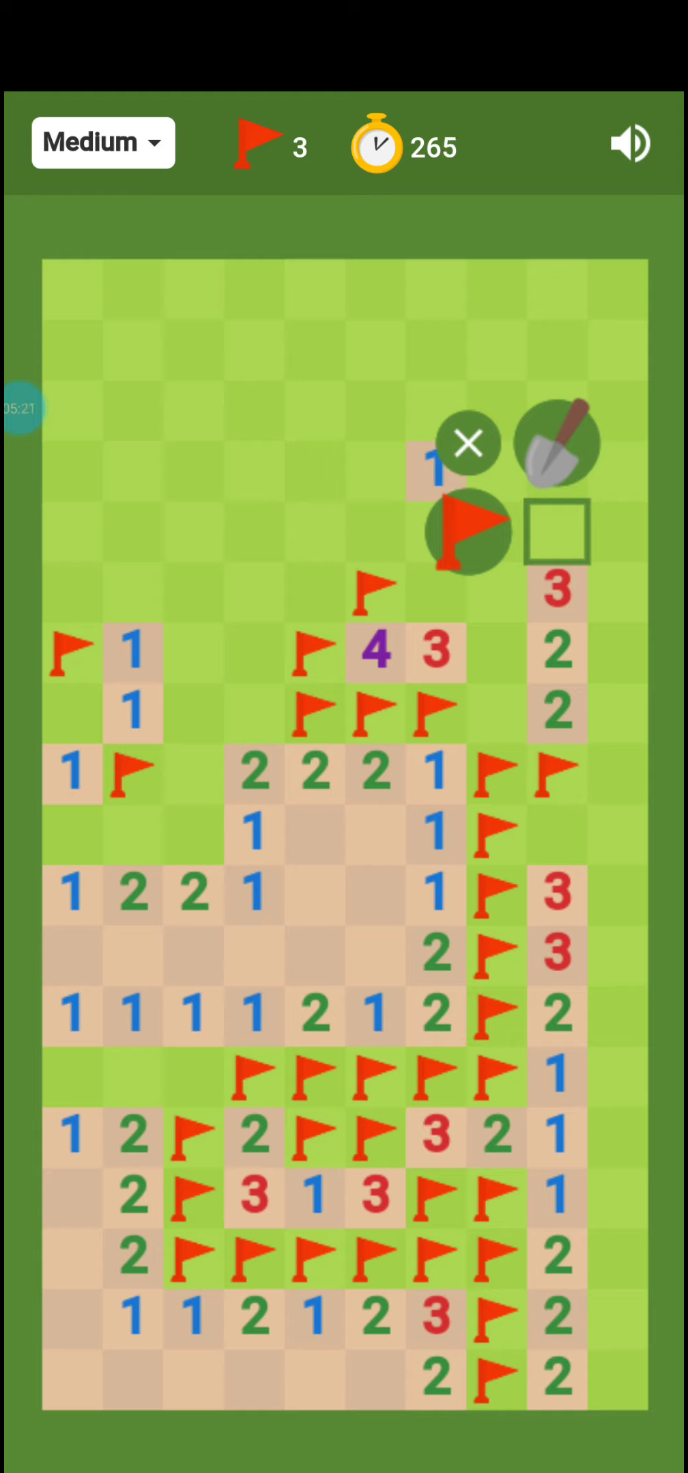
Step: Unflag the right-column tile, dig it, then dig its right-edge neighbour, revealing two 1s
{"action": "left_click", "coordinate": [556, 772]}
{"action": "left_click", "coordinate": [470, 772]}
{"action": "left_click", "coordinate": [557, 772]}
{"action": "left_click", "coordinate": [556, 681]}
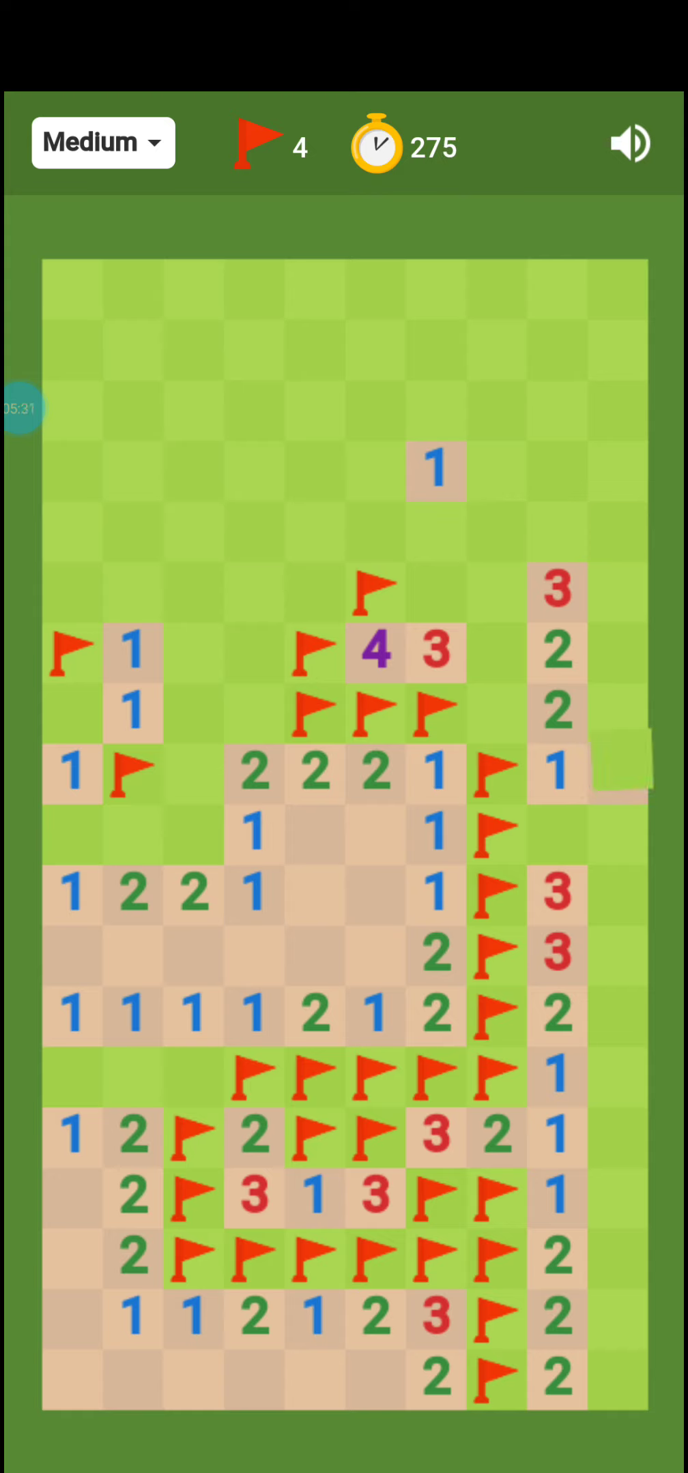
{"action": "left_click", "coordinate": [617, 774]}
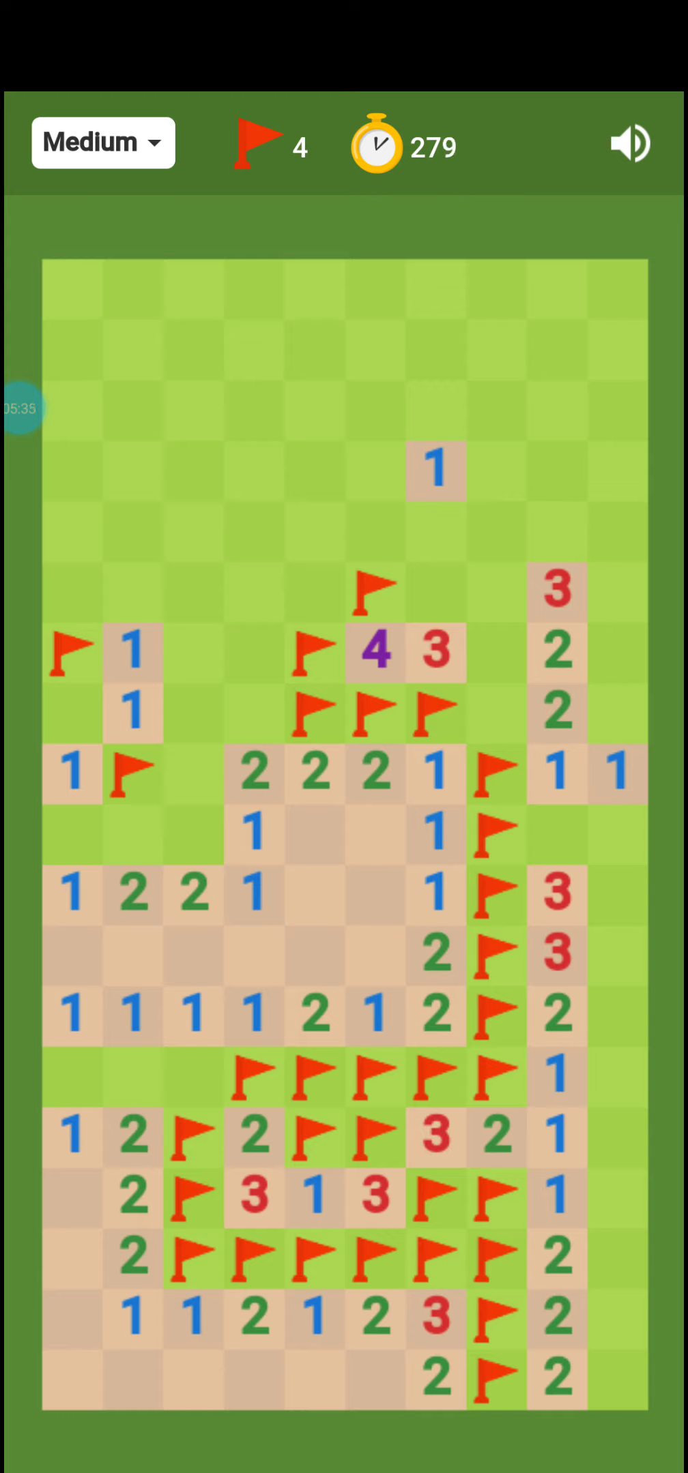
Step: Dig the tile left of the upper 1, revealing another 1
{"action": "left_click", "coordinate": [617, 651]}
{"action": "left_click", "coordinate": [526, 563]}
{"action": "left_click", "coordinate": [376, 469]}
{"action": "left_click", "coordinate": [375, 380]}
Step: Dig the top-right corner tile, hitting a mine, then start a new game with Try again
{"action": "left_click", "coordinate": [618, 288]}
{"action": "left_click", "coordinate": [615, 380]}
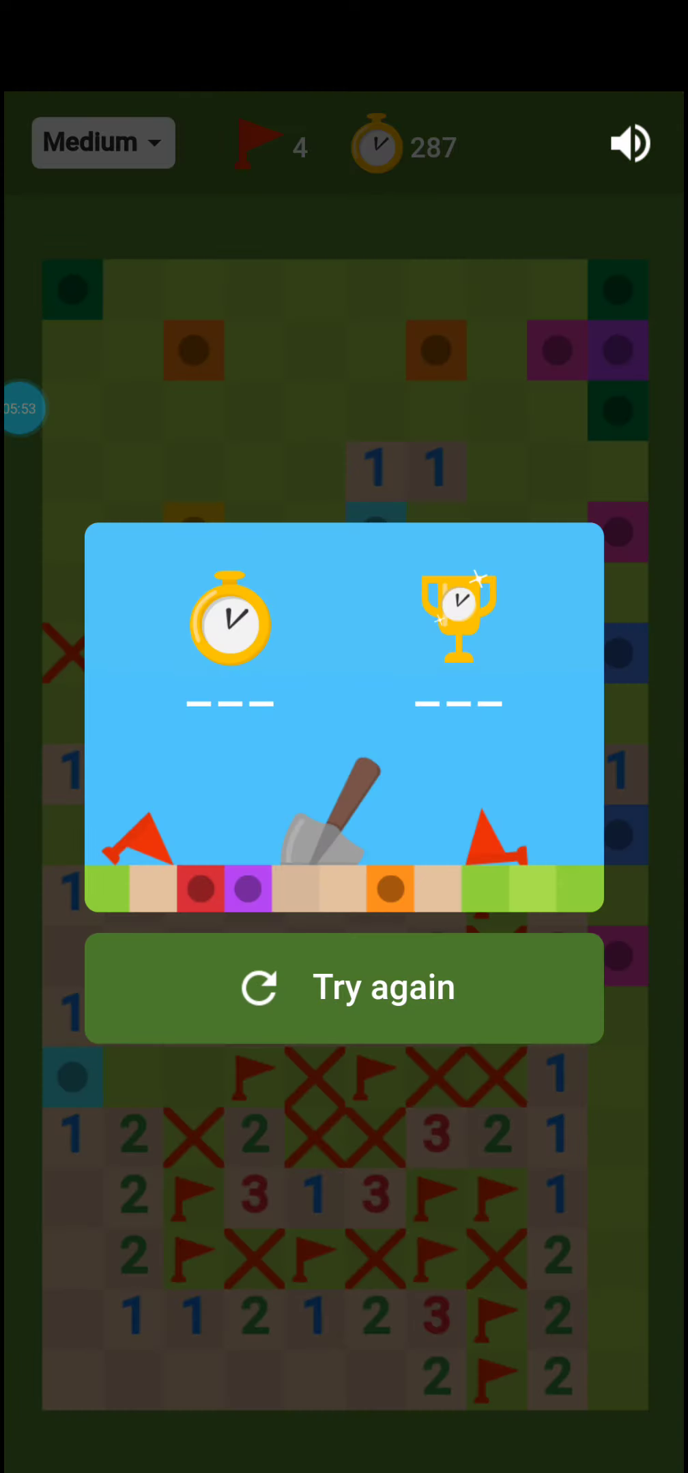
{"action": "left_click", "coordinate": [344, 988]}
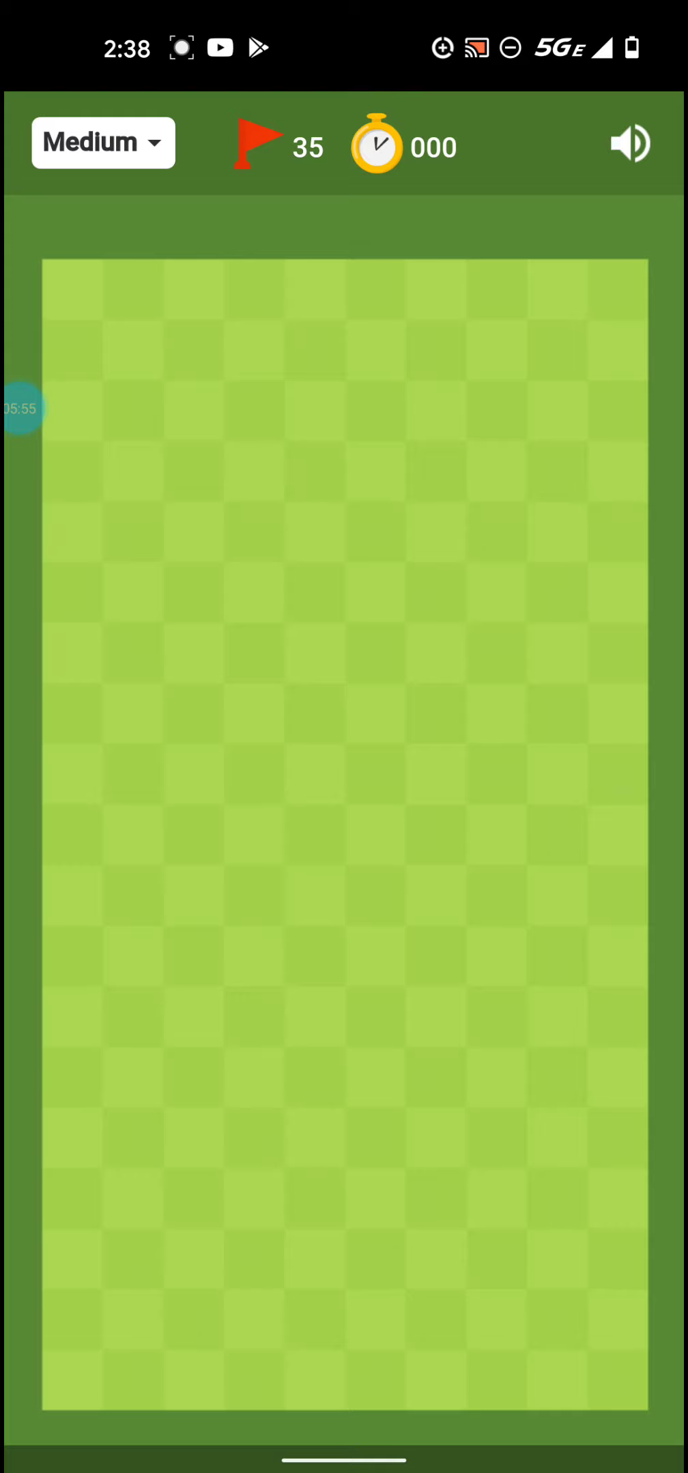